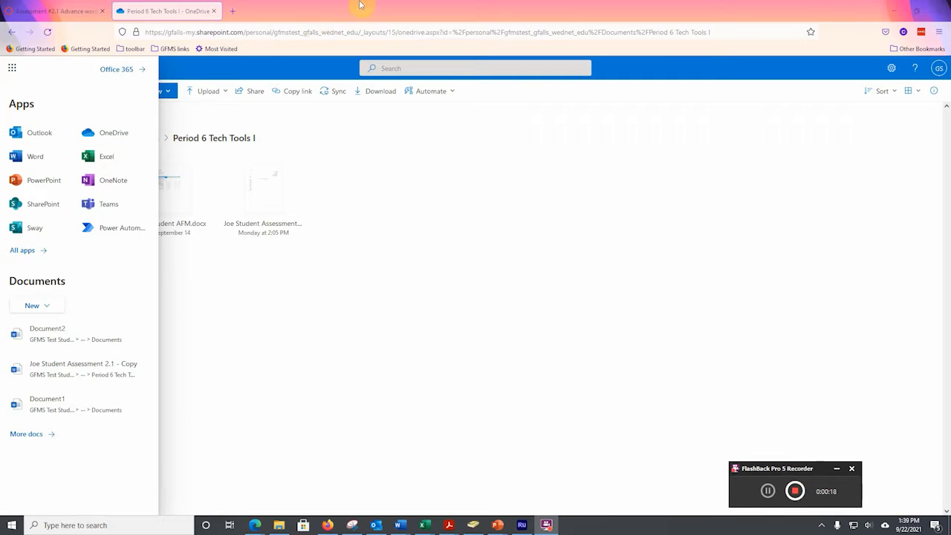
Step: Create a new blank document in Word and switch it to the full-height ribbon, dismissing the dictation tip
left_click(28, 161)
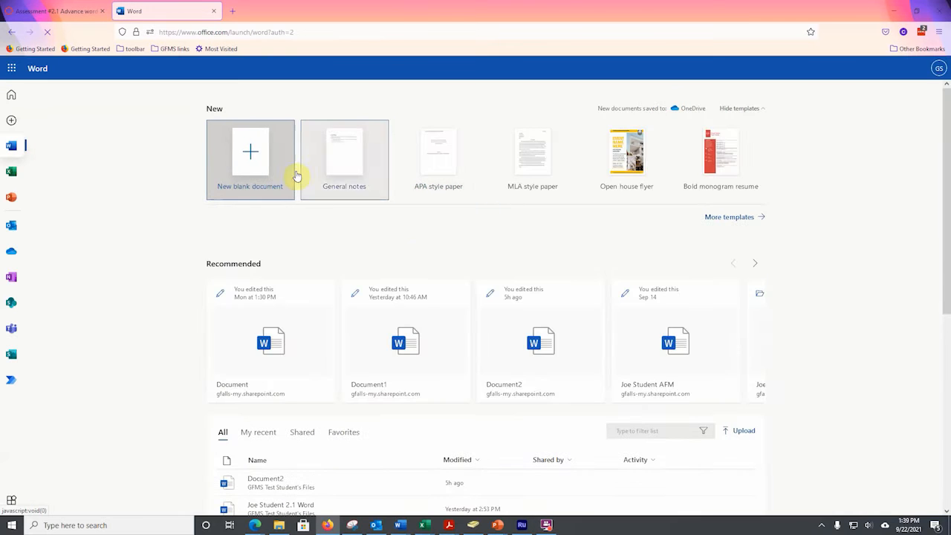
left_click(260, 155)
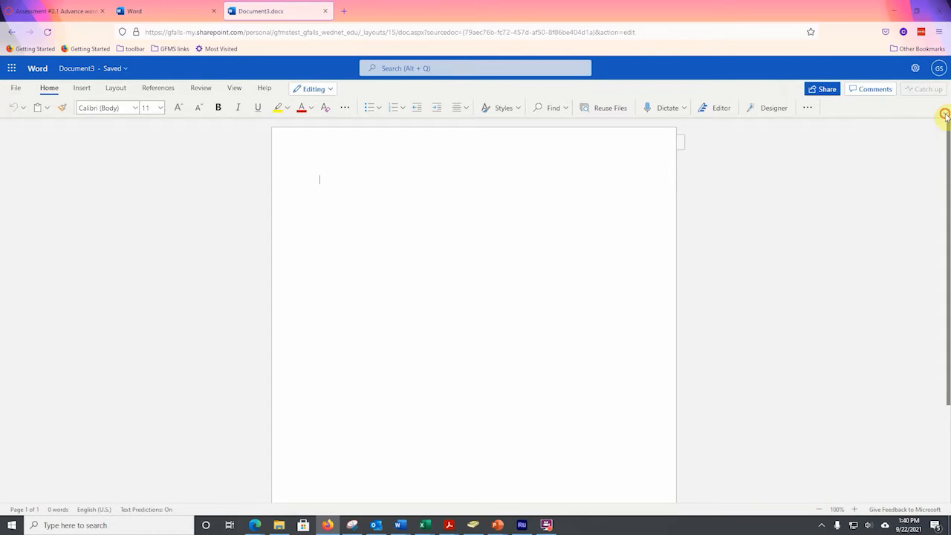
left_click(947, 116)
left_click(902, 146)
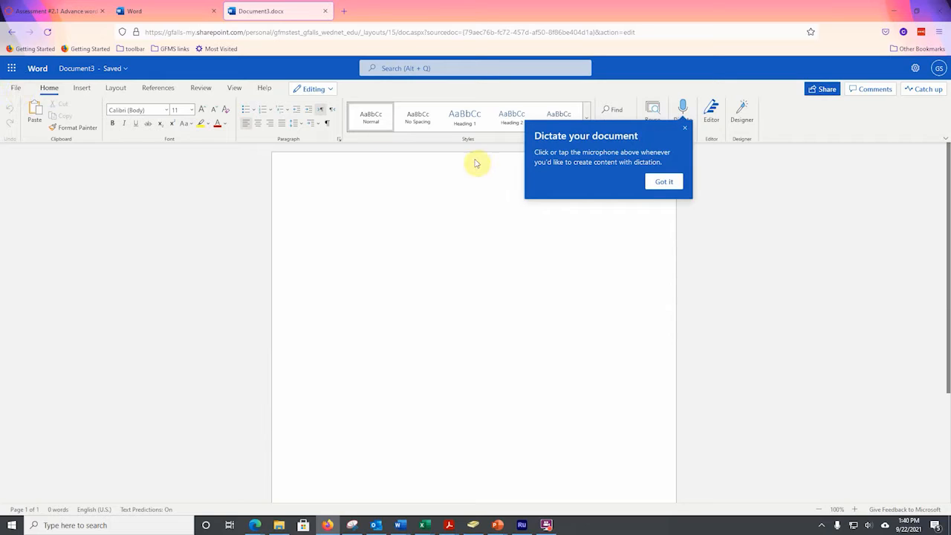
left_click(688, 130)
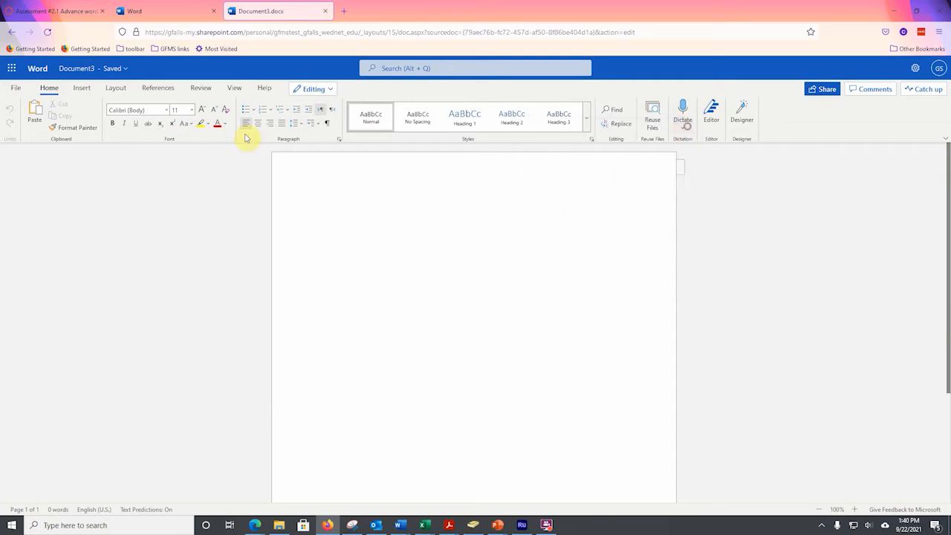
Step: Save a copy of the document in the Period 6 Tech Tools I folder, named with the student's name followed by "Word 2.1"
left_click(15, 89)
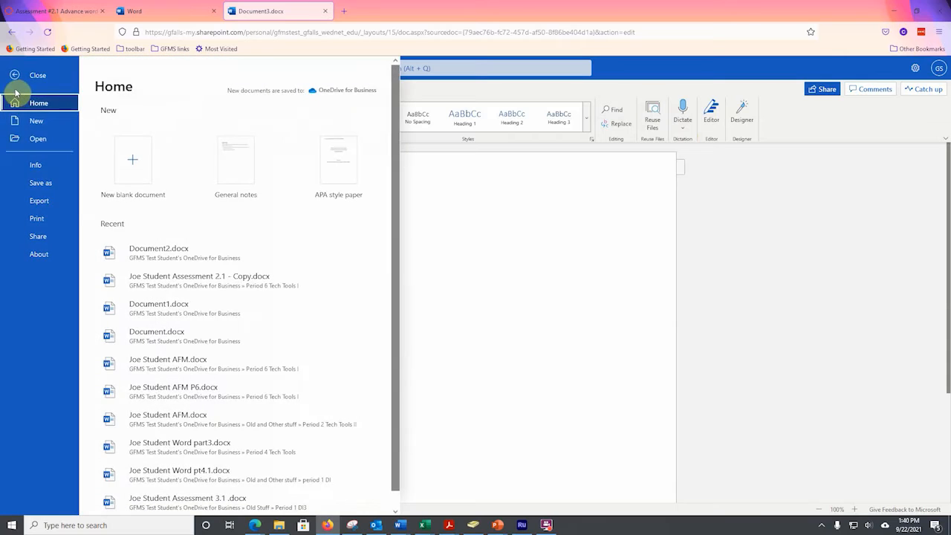
left_click(37, 185)
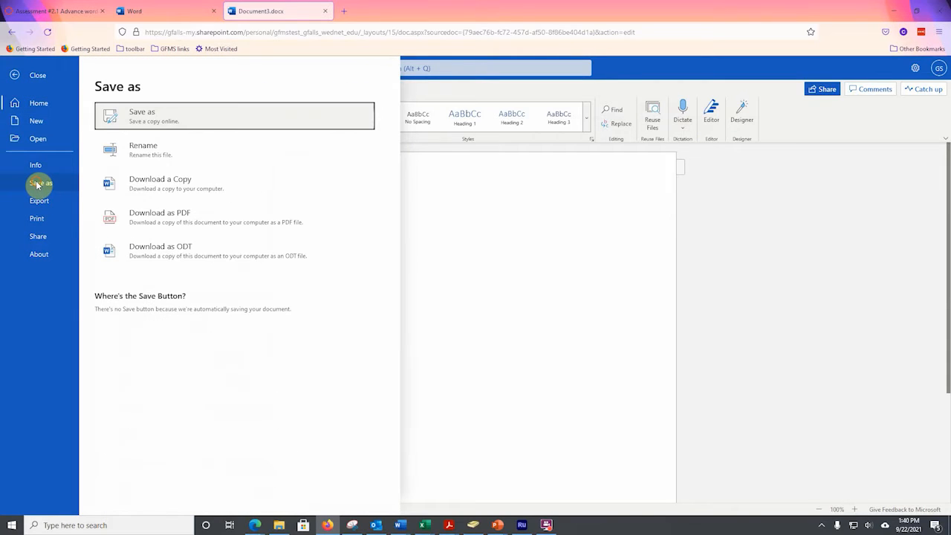
left_click(190, 117)
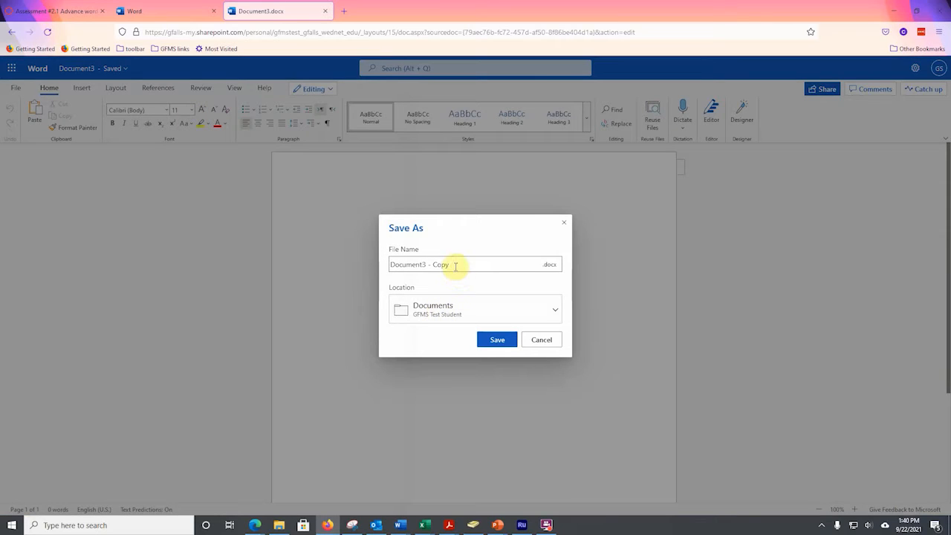
left_click_drag(453, 263, 354, 261)
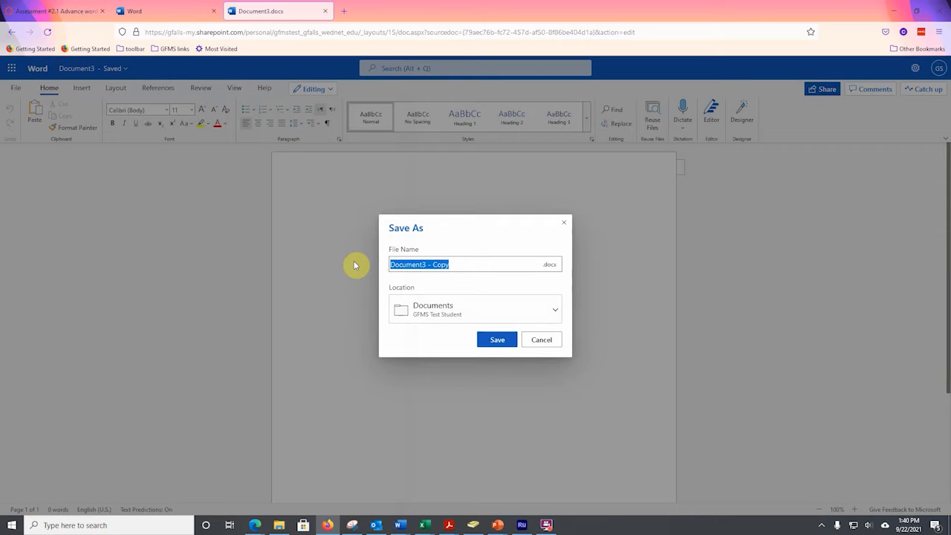
type("Joe Student Word 2.1")
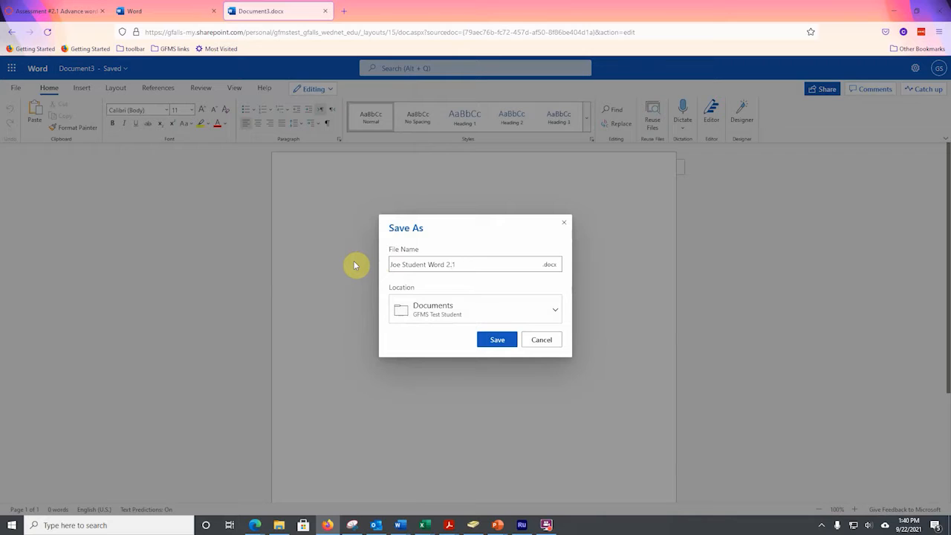
left_click(556, 310)
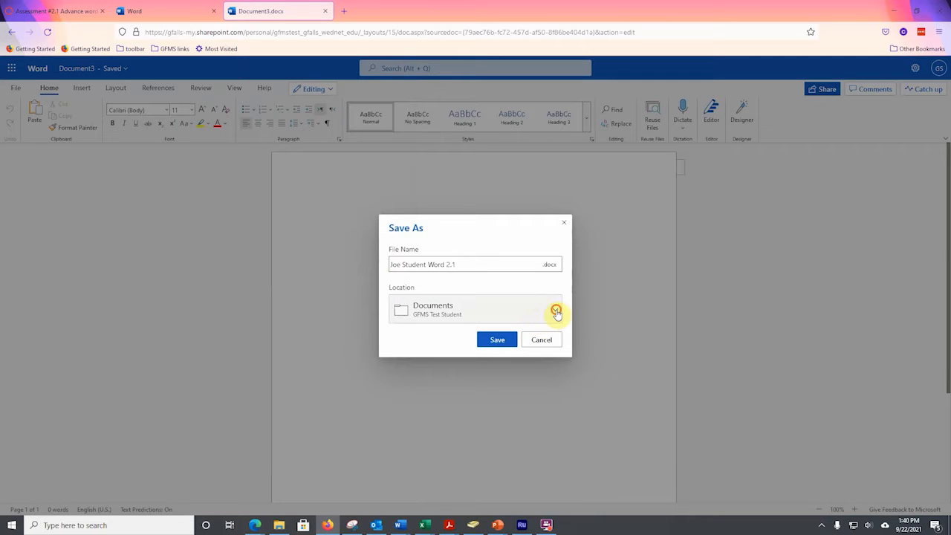
left_click(446, 285)
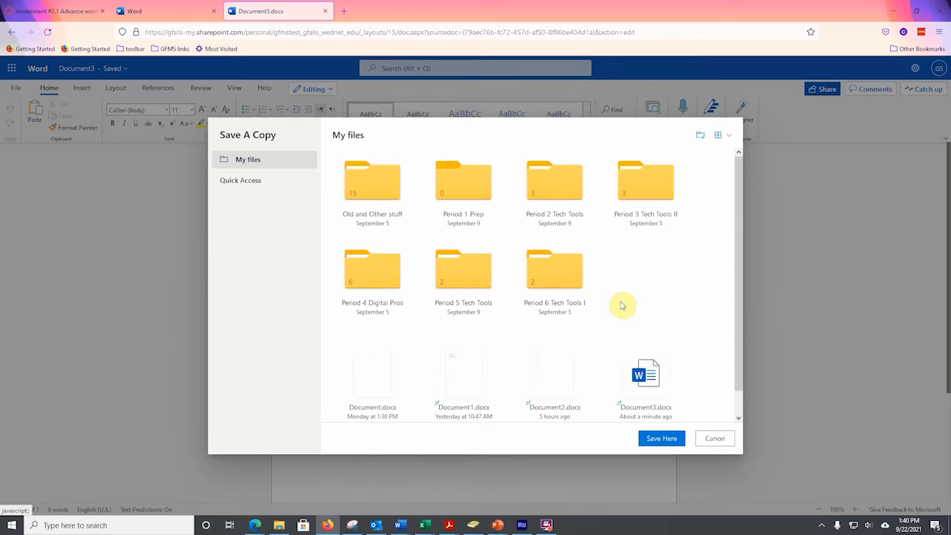
left_click(551, 275)
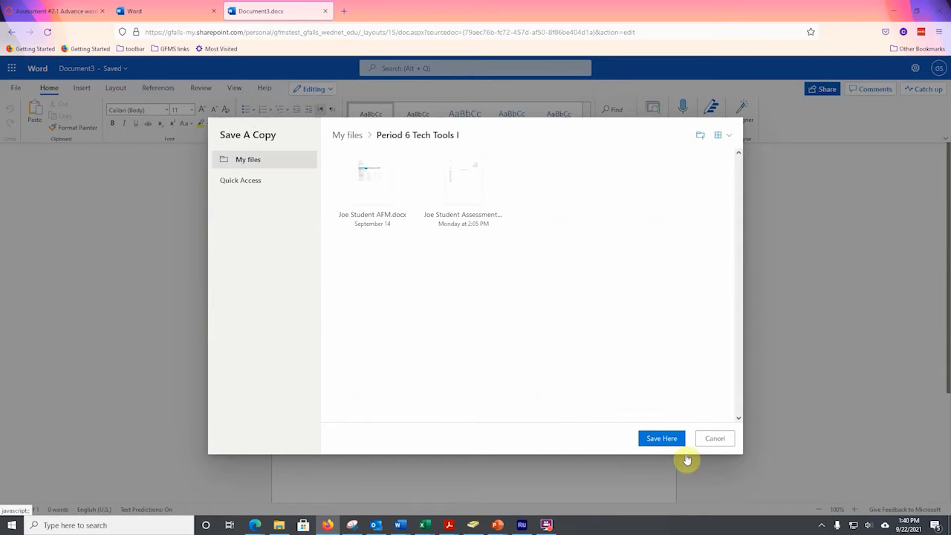
left_click(664, 438)
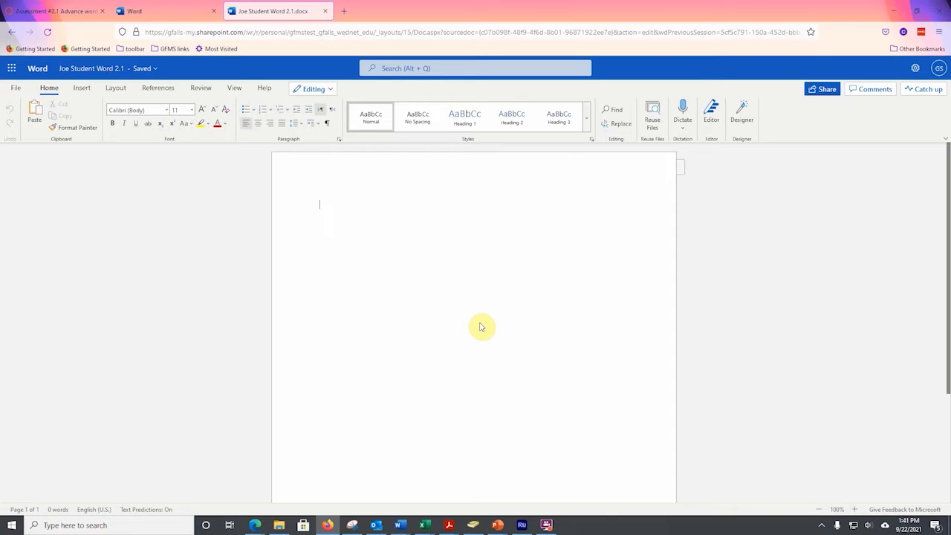
Step: Write "Task" on the first line of the document and copy the word
type("k")
double_click(325, 204)
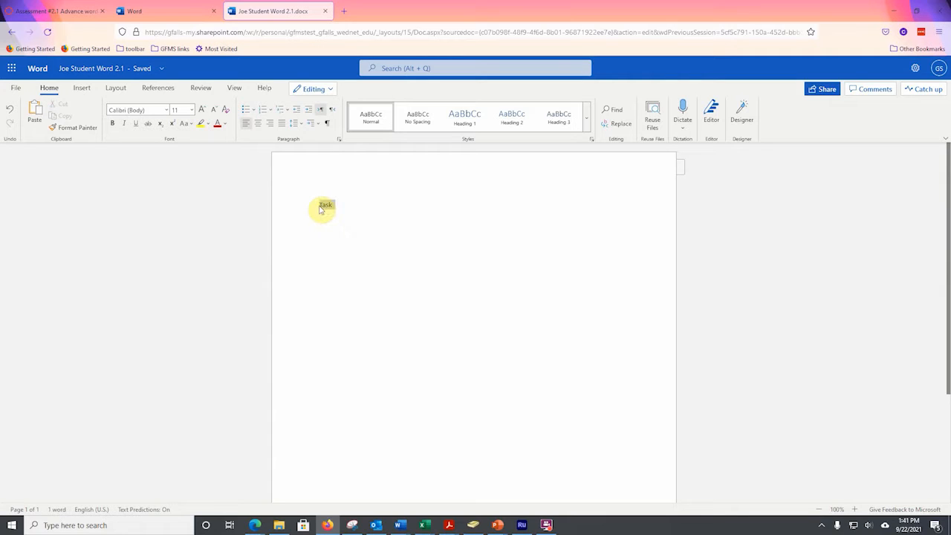
right_click(326, 208)
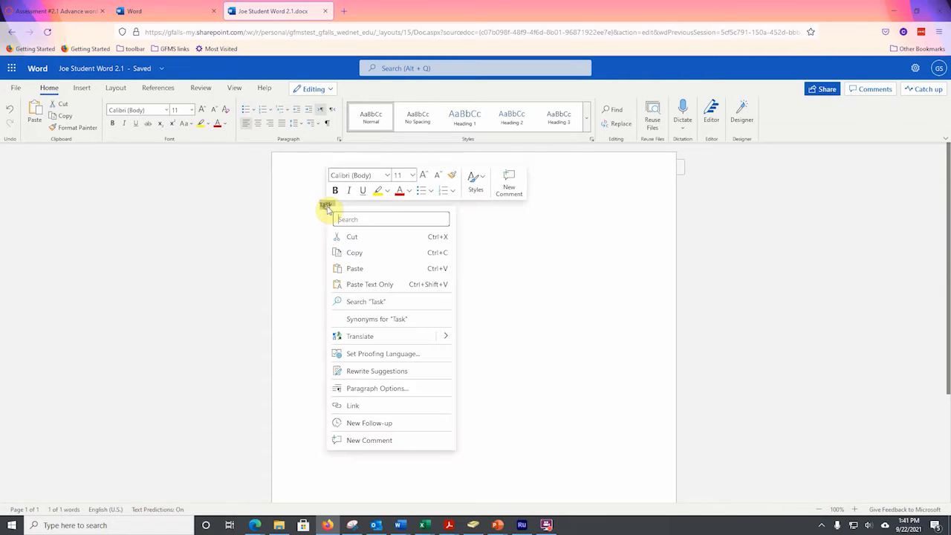
left_click(351, 252)
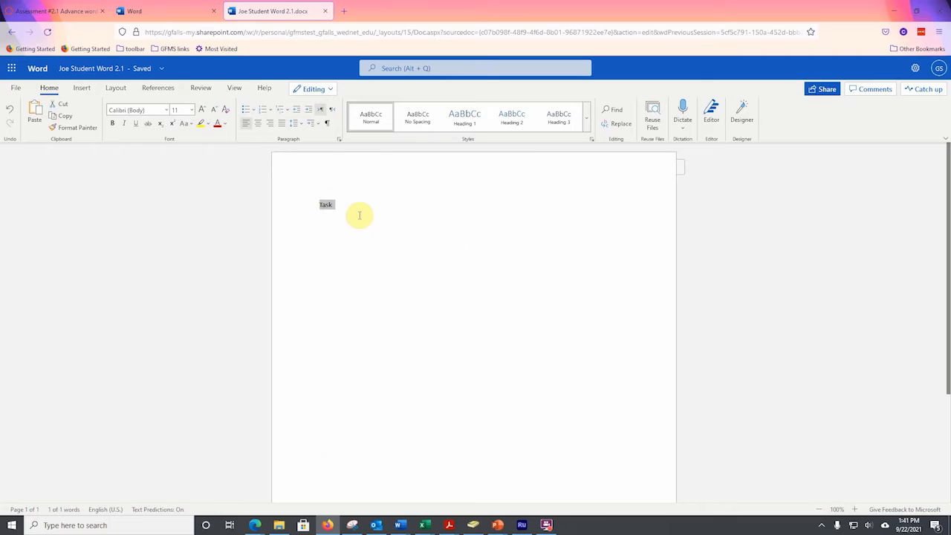
Step: Paste the copied word ten times on separate lines below the first "Task"
left_click(378, 242)
key("Return")
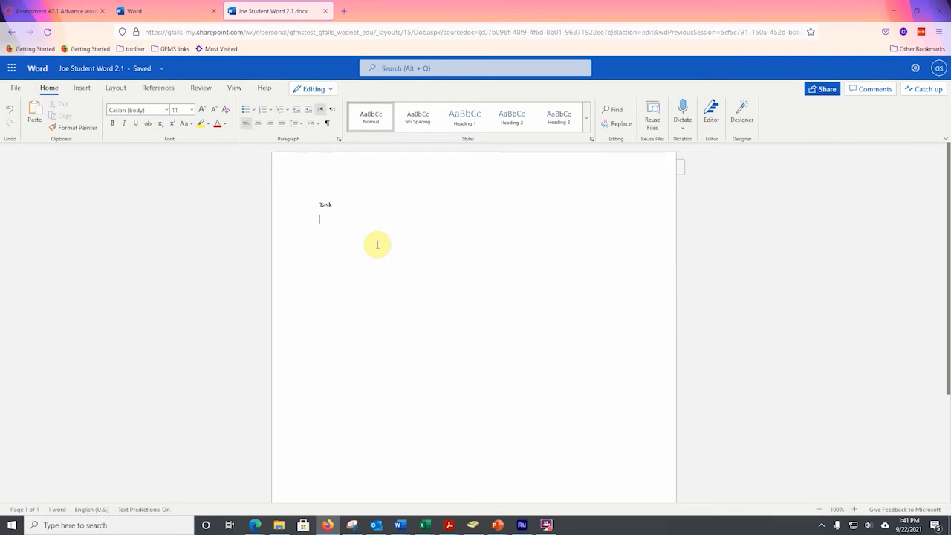
key("ctrl+v")
key("ctrl+v")
key("ctrl+v")
key("ctrl+v")
key("ctrl+v")
key("ctrl+v")
key("ctrl+v")
key("ctrl+v")
key("ctrl+v")
key("ctrl+v")
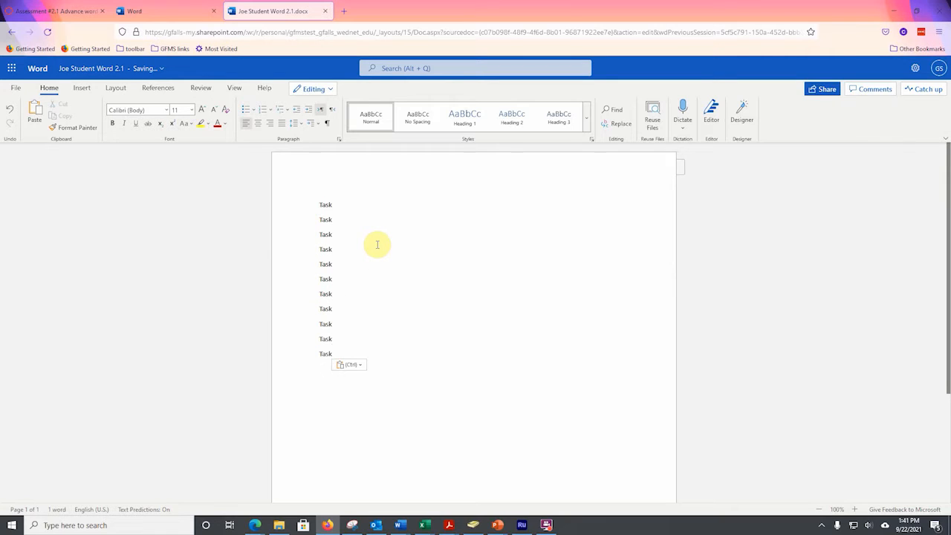
Step: Number the task lines in order from Task 1 to Task 11
left_click(339, 204)
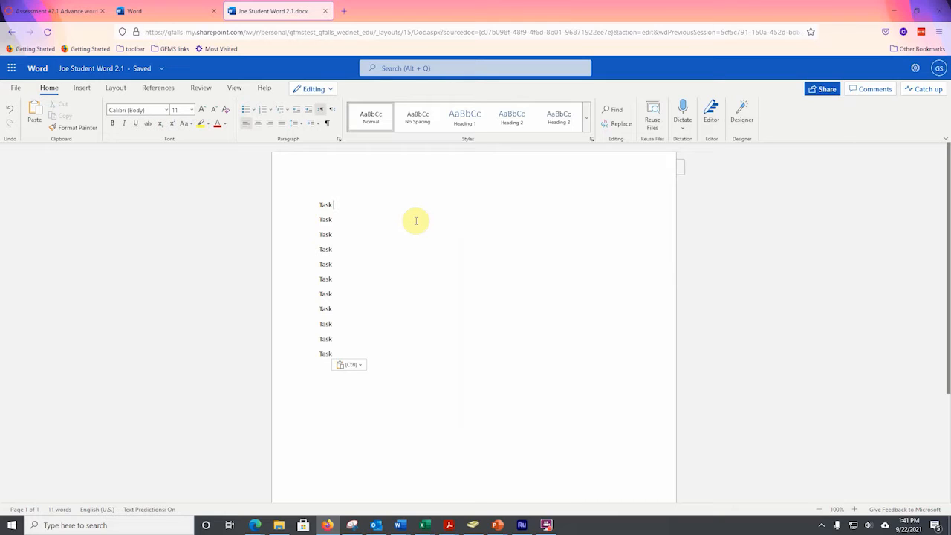
type("1")
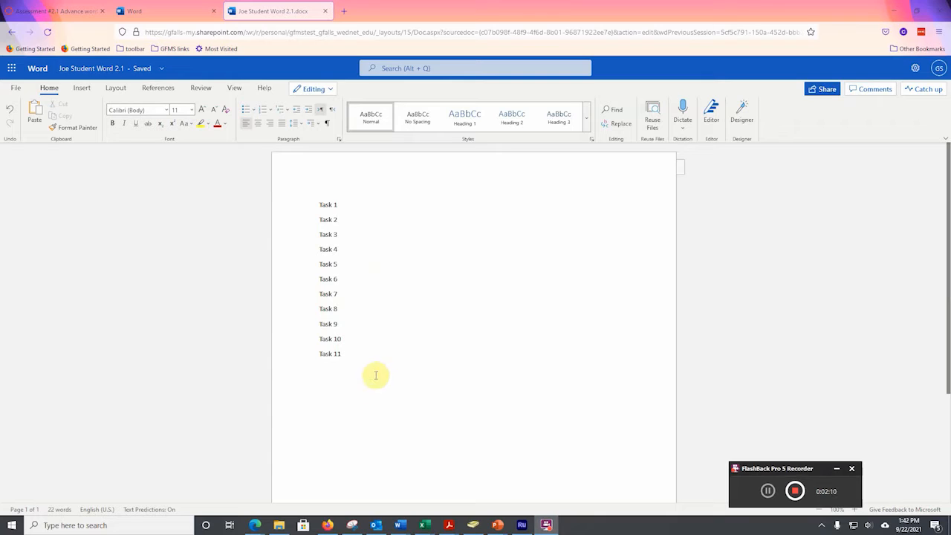
Step: Under Task 1, add right-aligned lines with the student's name, "Period 6", "Assessment 2.1 Word" and "September 21, 2021"
left_click(338, 203)
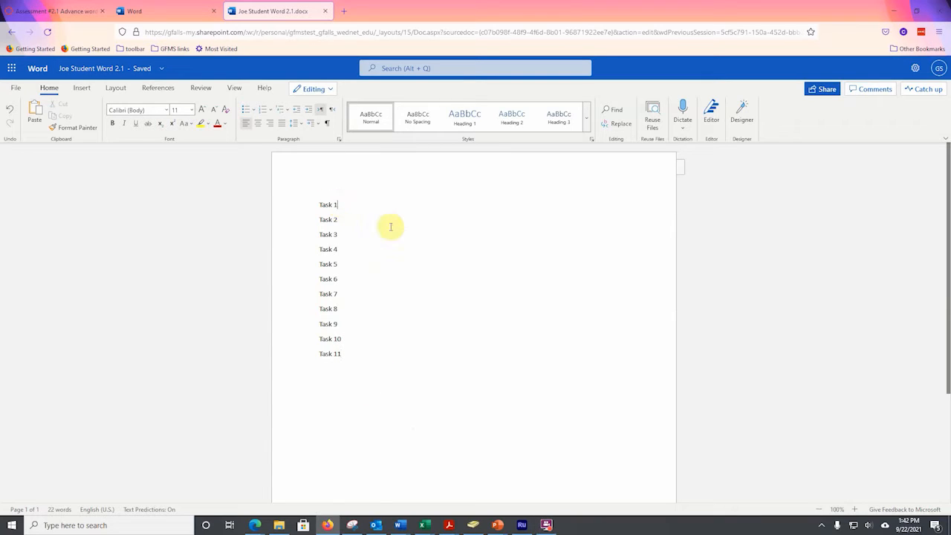
key("Return")
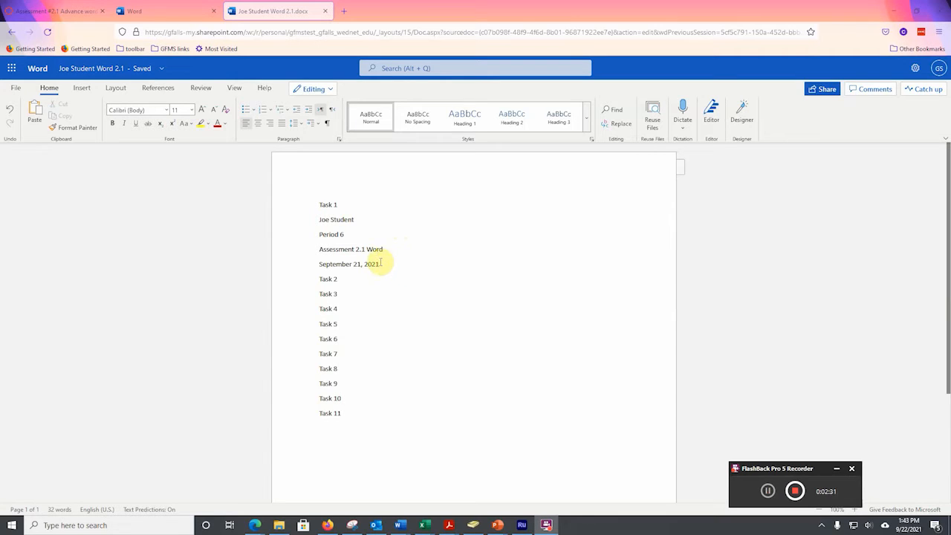
left_click_drag(379, 264, 315, 223)
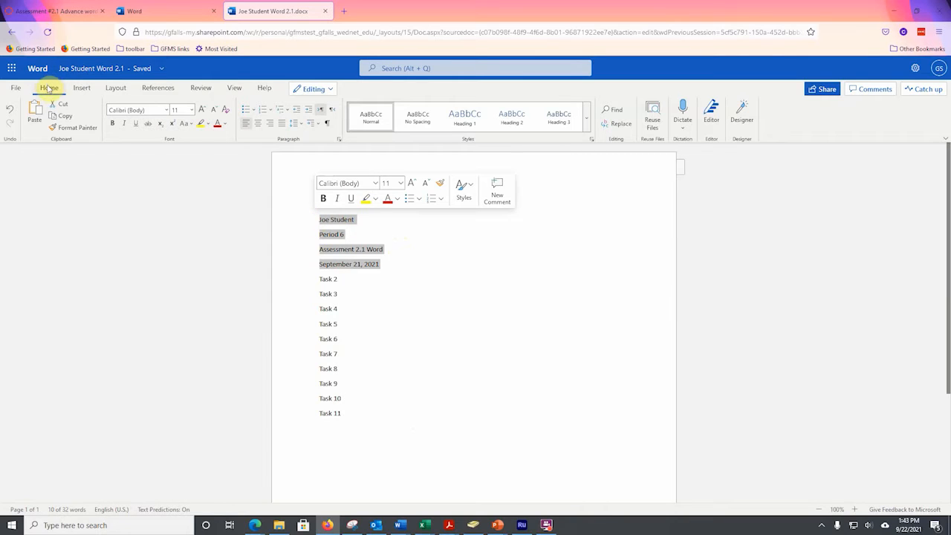
left_click(272, 130)
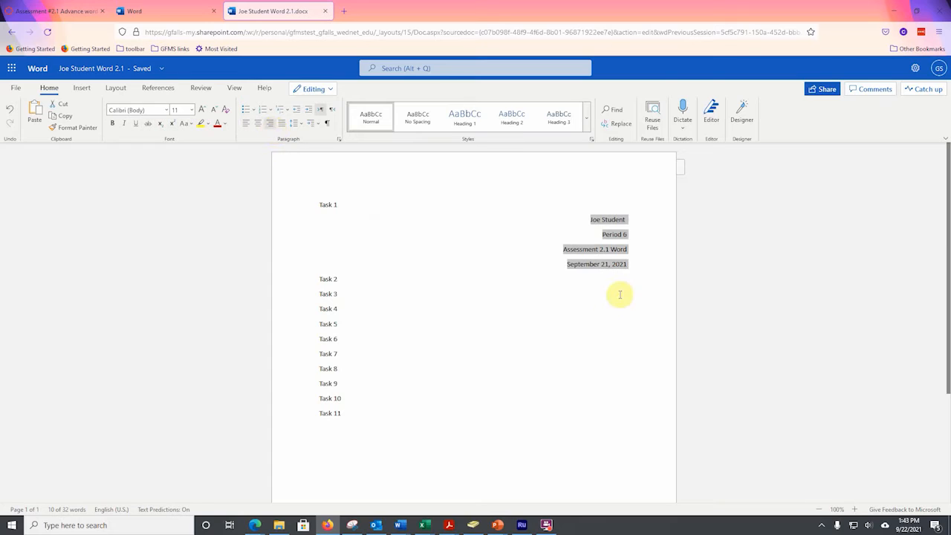
Step: Add the title "Tech Tools 1" on a new line under Task 2 and format it as a centered Heading 1
left_click(338, 279)
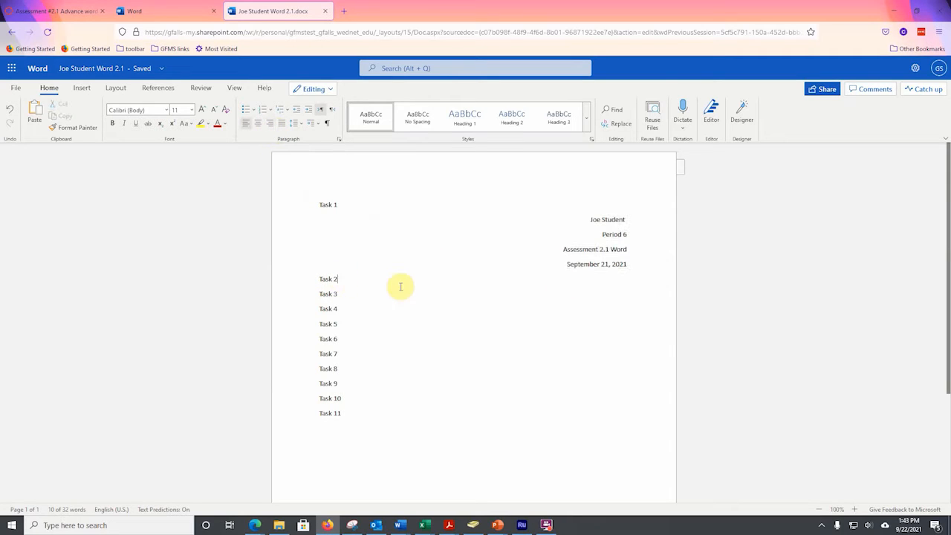
key("Return")
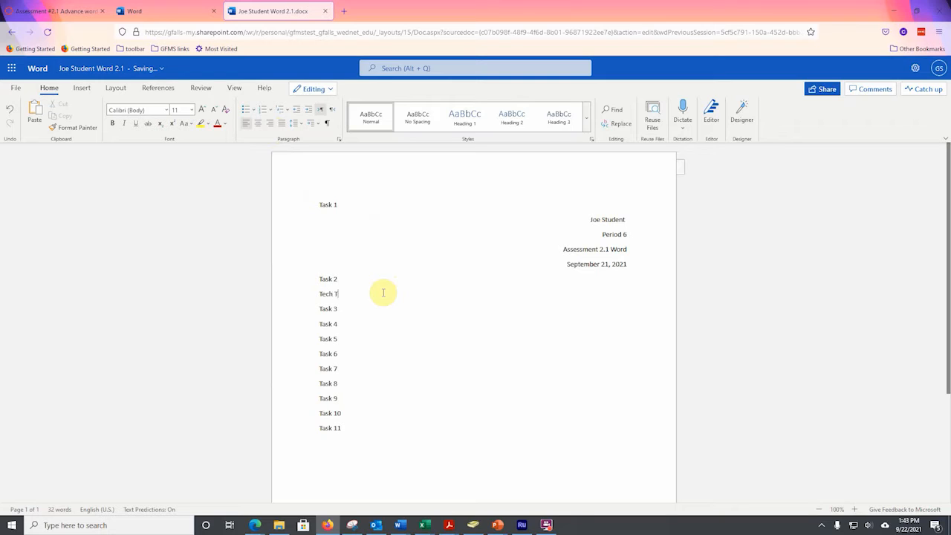
type("Tech Tools 1")
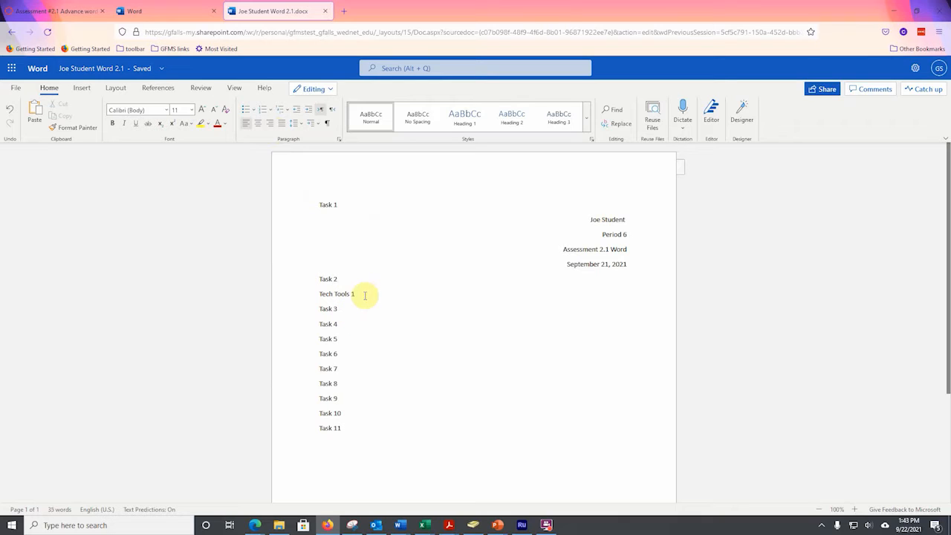
left_click_drag(364, 294, 319, 295)
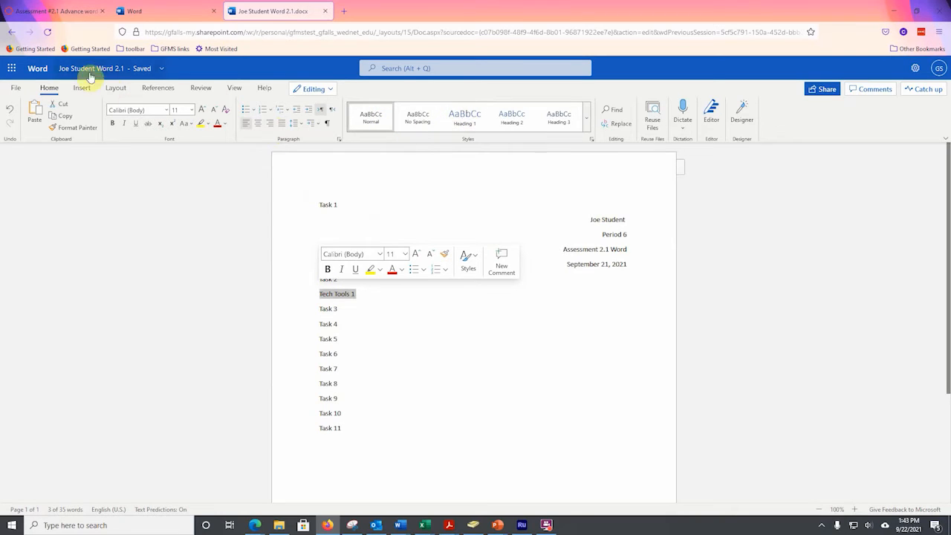
left_click(469, 120)
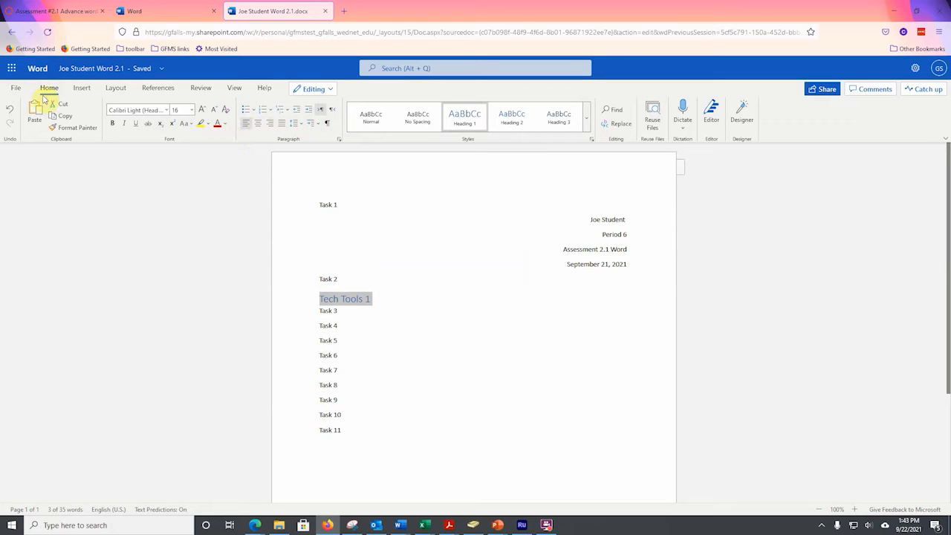
left_click(262, 124)
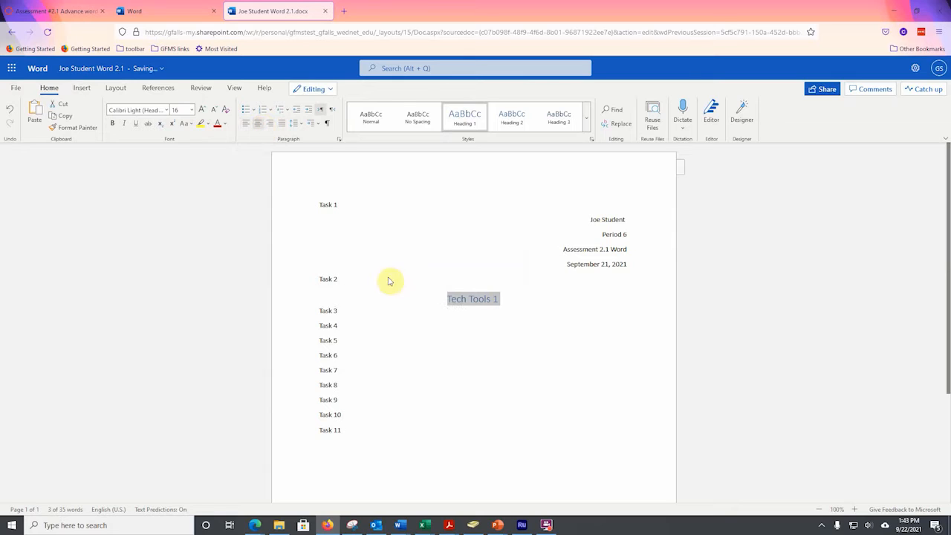
Step: Add a blank line under Task 3 and search Bing pictures for "Unicorn" to place there
left_click(339, 310)
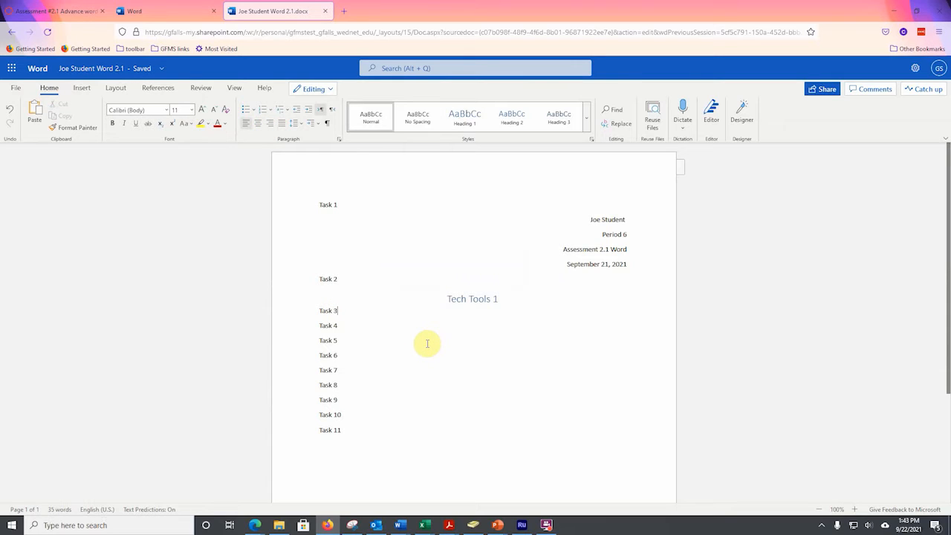
key("Return")
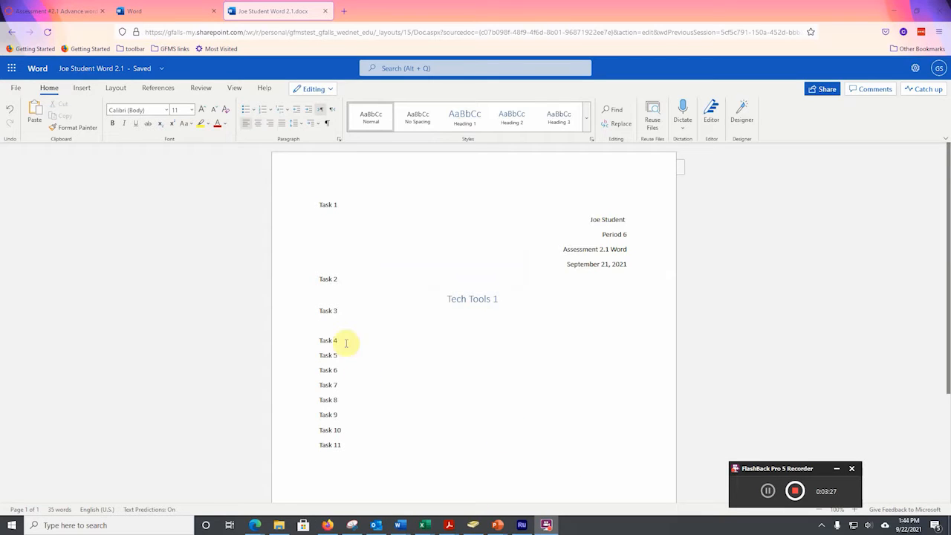
left_click(327, 324)
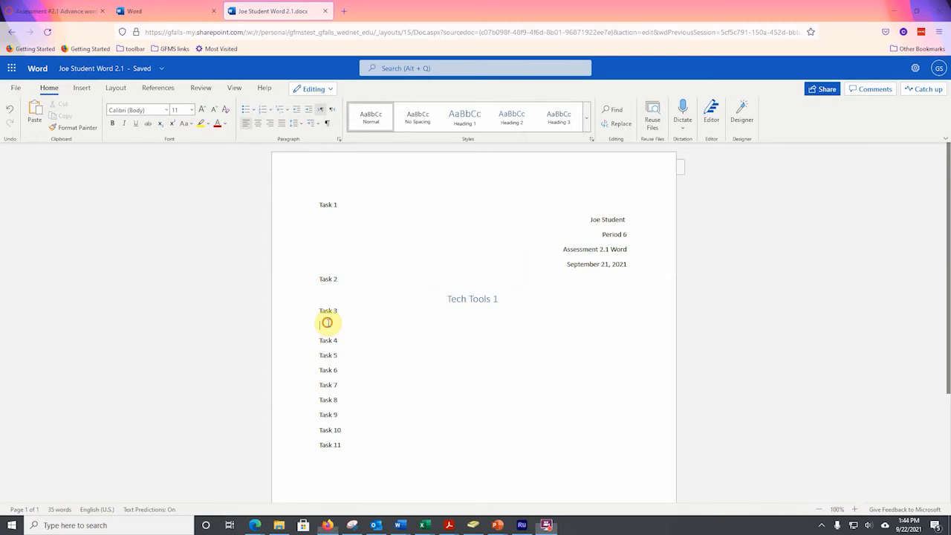
left_click(81, 89)
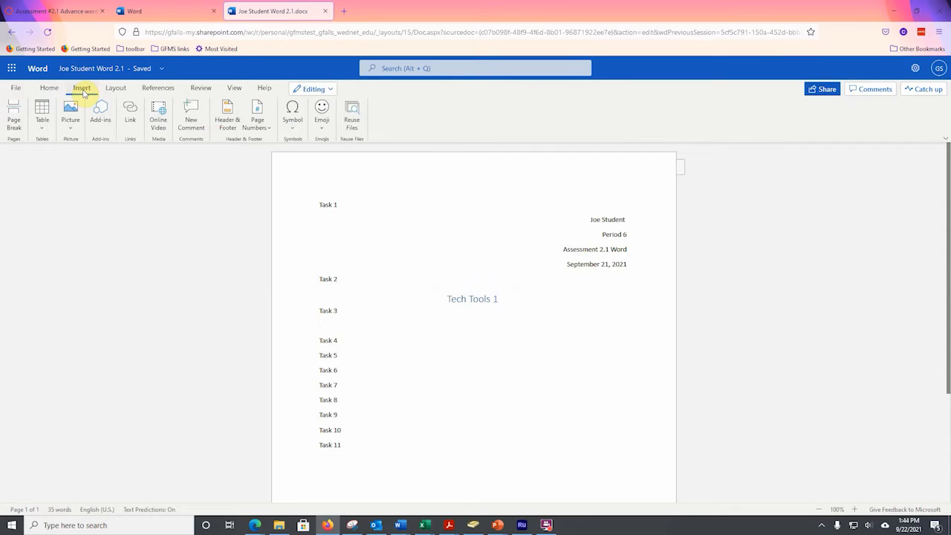
left_click(70, 130)
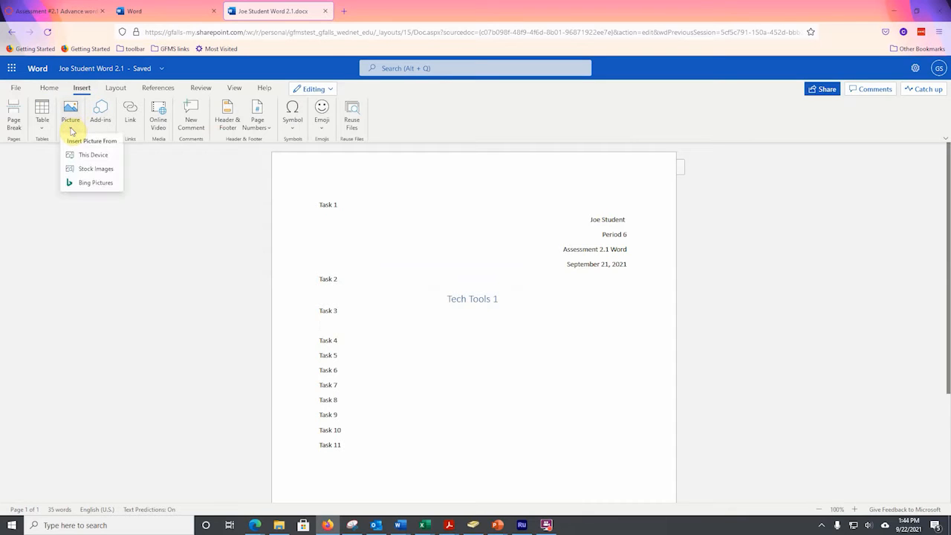
left_click(90, 182)
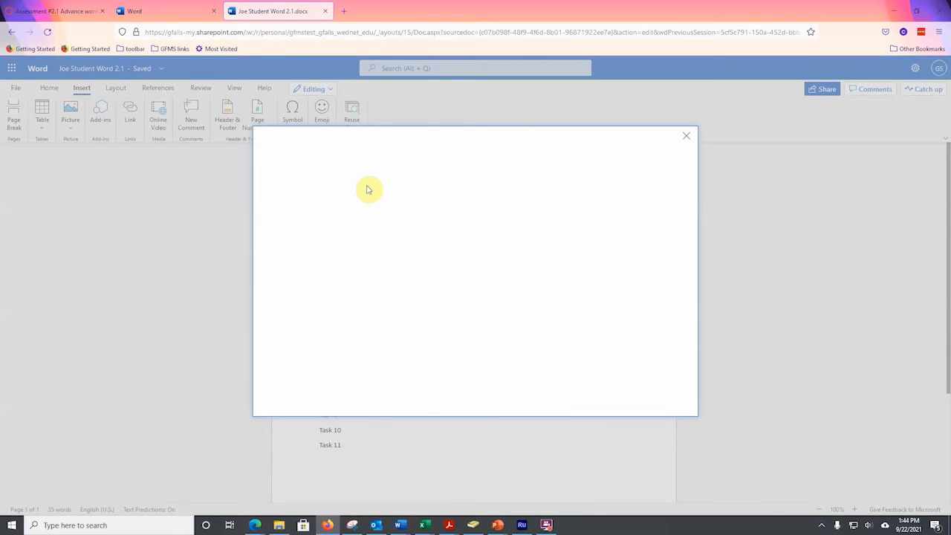
left_click(329, 170)
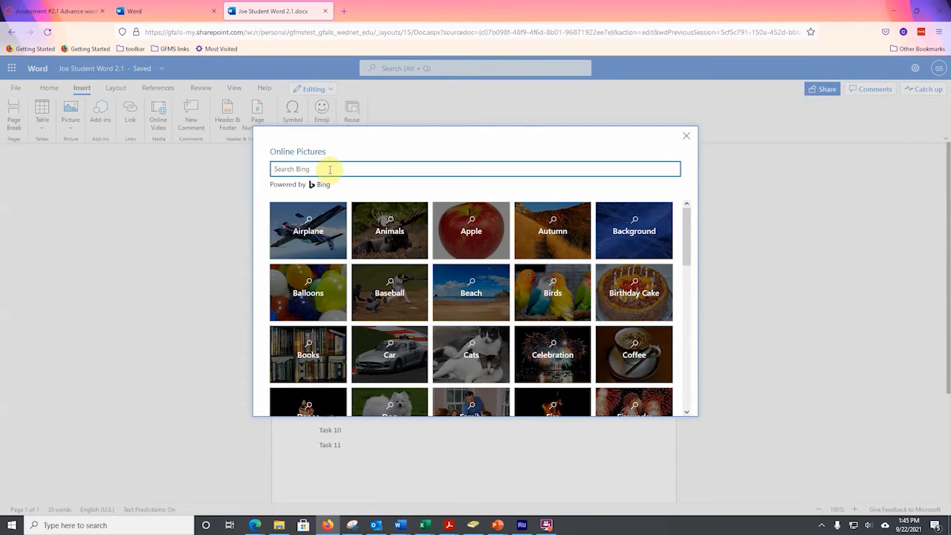
type("Unicorn")
key("Return")
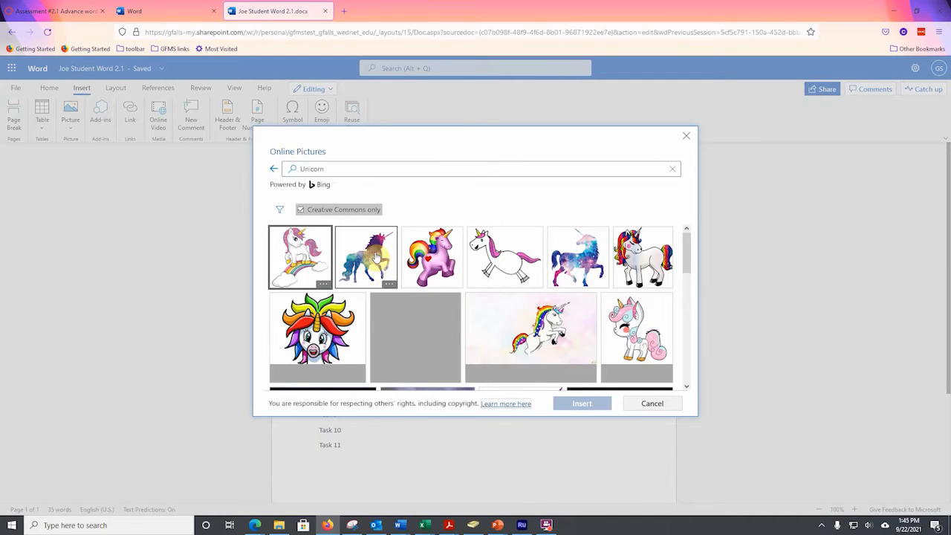
Step: Insert the purple-and-teal galaxy unicorn picture under Task 3 and shrink it to less than half its size
left_click(375, 257)
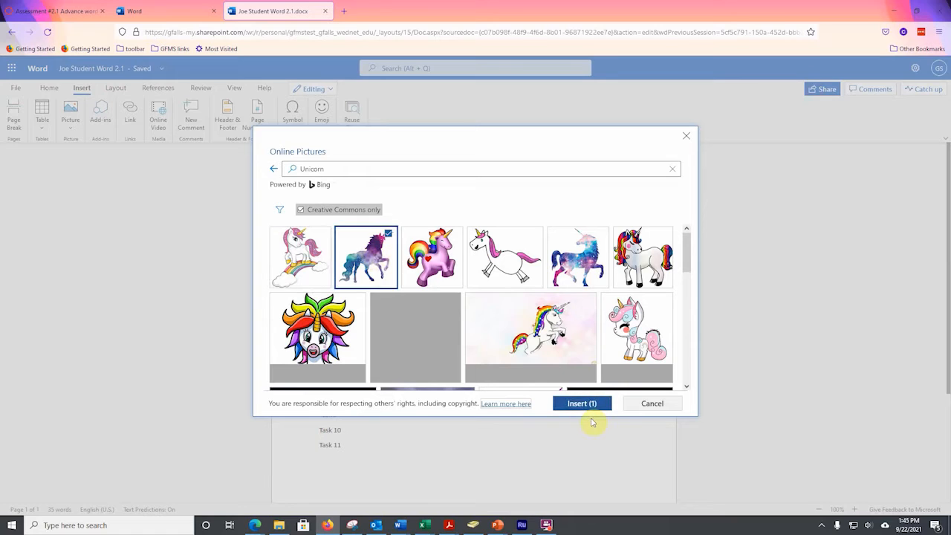
left_click(585, 407)
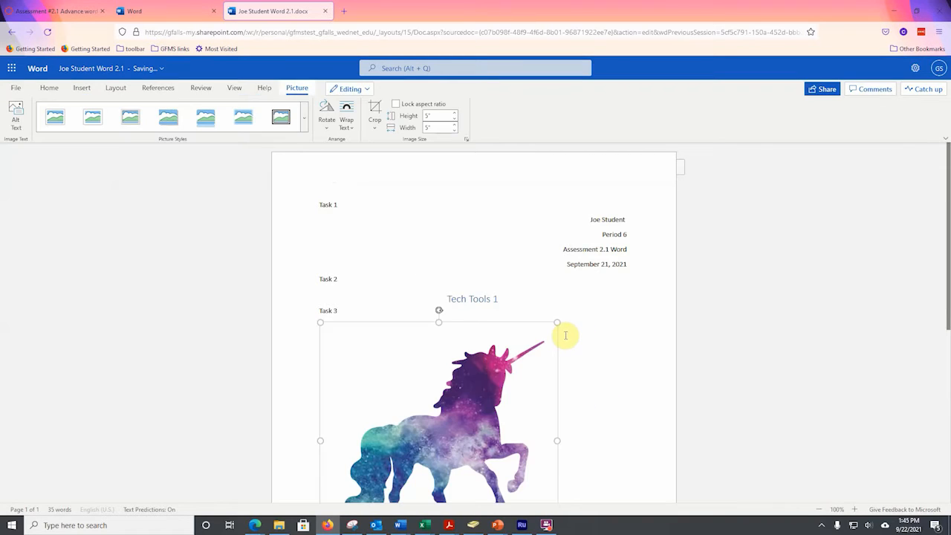
left_click_drag(556, 322, 480, 322)
left_click_drag(480, 482, 426, 410)
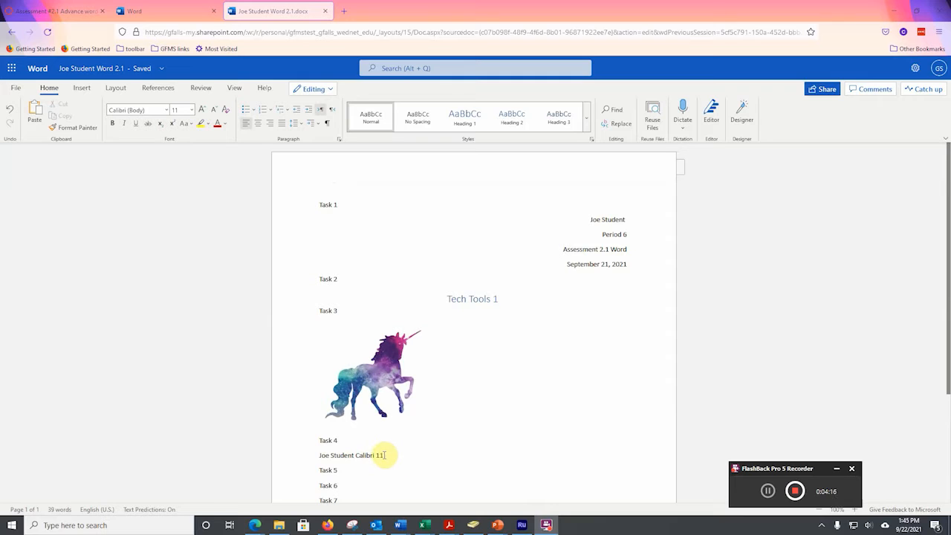
Step: Copy the student name and "Calibri 11" line under Task 4 and paste it three times on separate lines below
left_click_drag(384, 455, 319, 455)
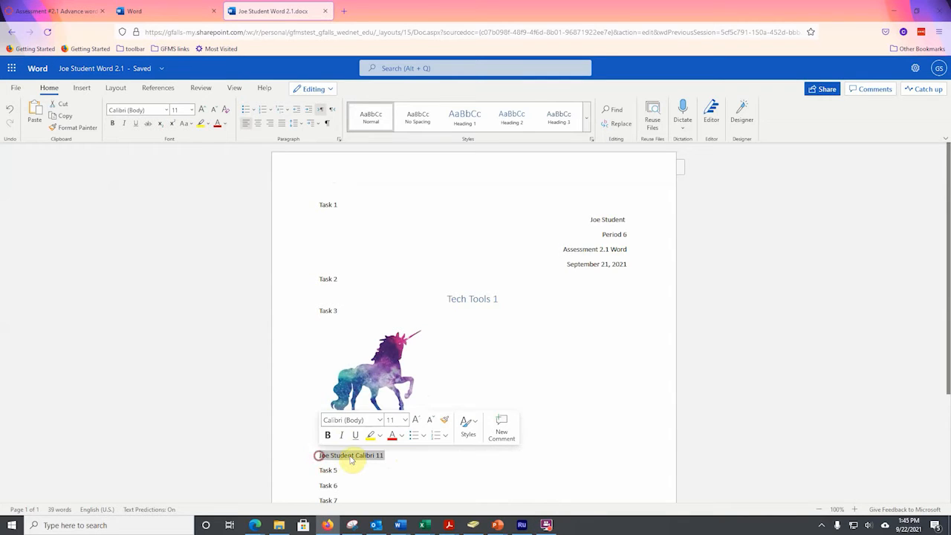
right_click(354, 461)
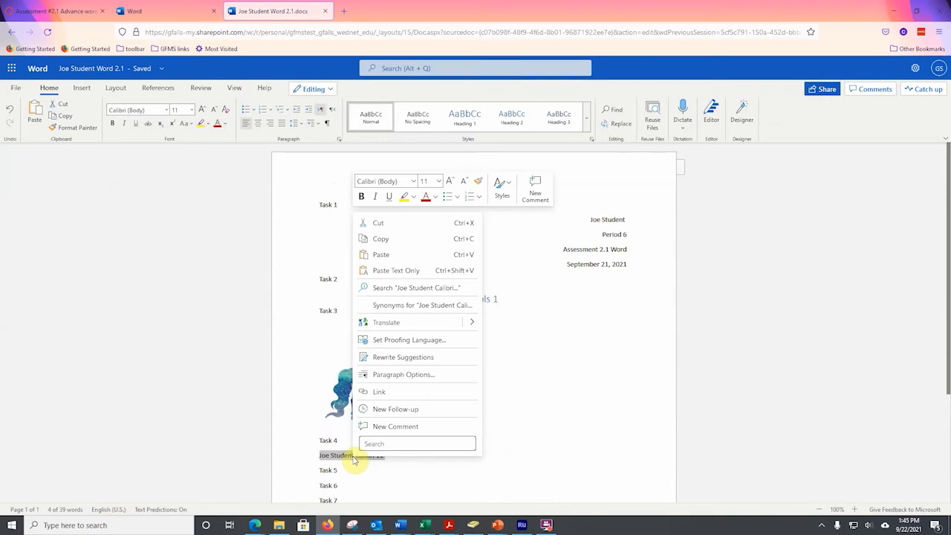
left_click(381, 239)
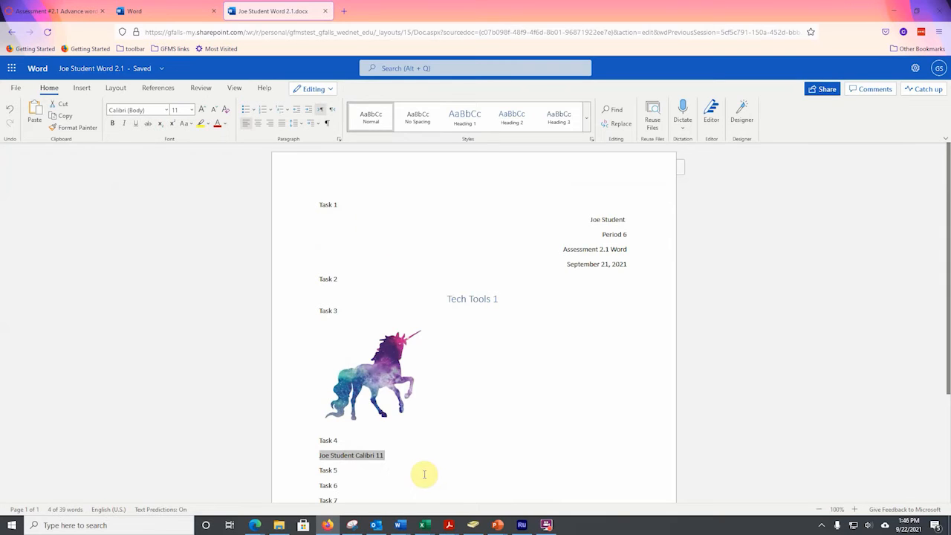
left_click(386, 455)
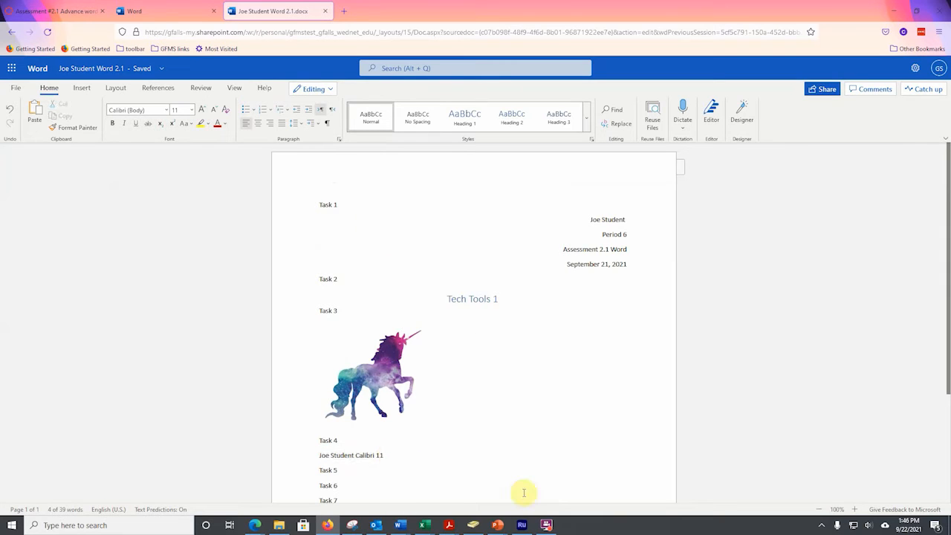
key("Return")
key("ctrl+v")
key("ctrl+v")
key("ctrl+v")
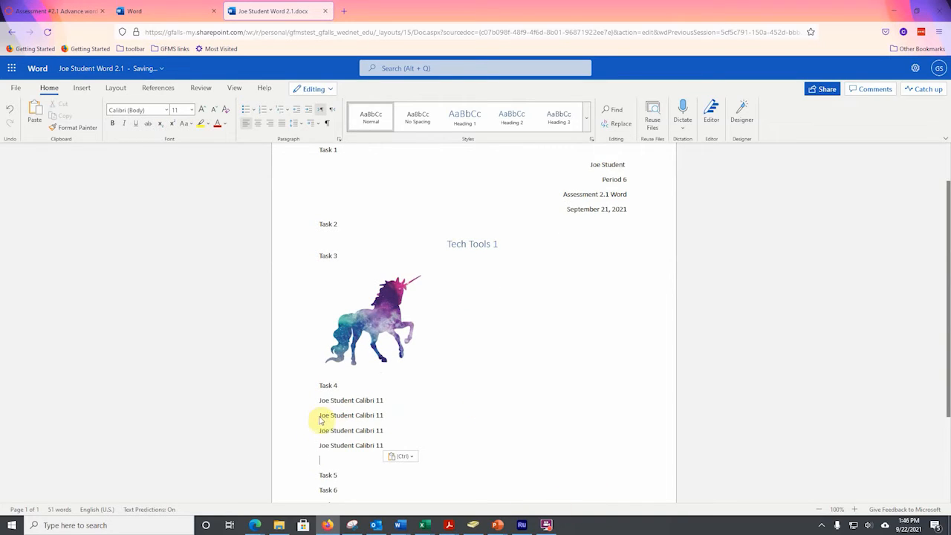
Step: Set the second name line under Task 4 to font size 22 and change its ending number to 12
left_click_drag(320, 414, 385, 413)
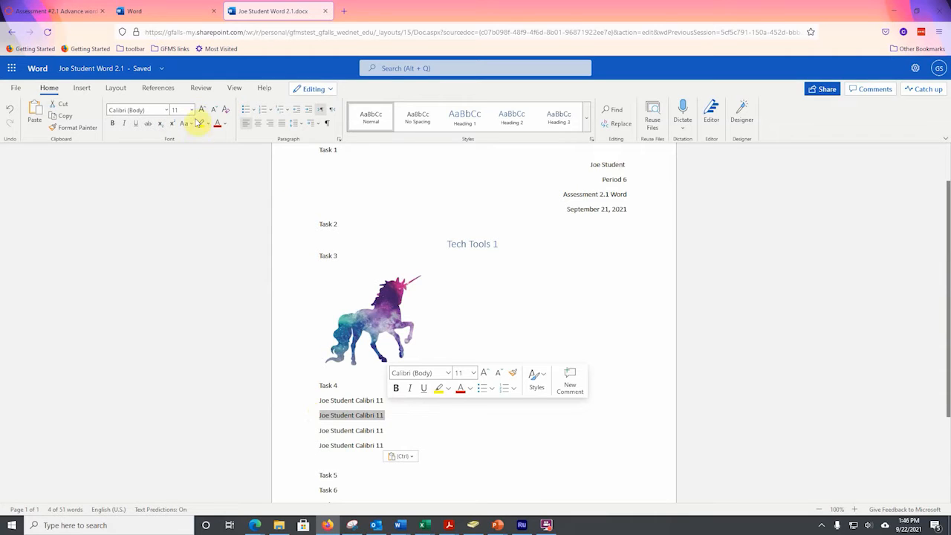
left_click(191, 109)
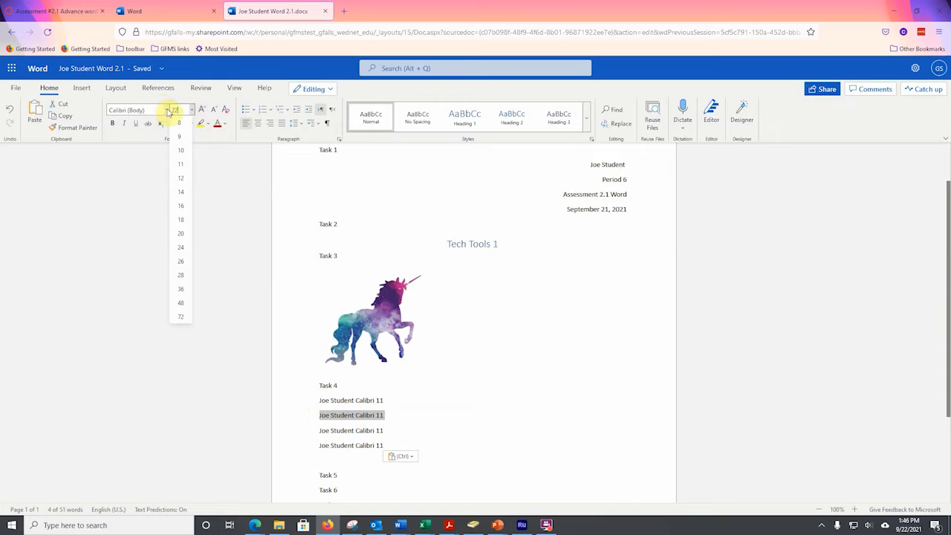
key("Return")
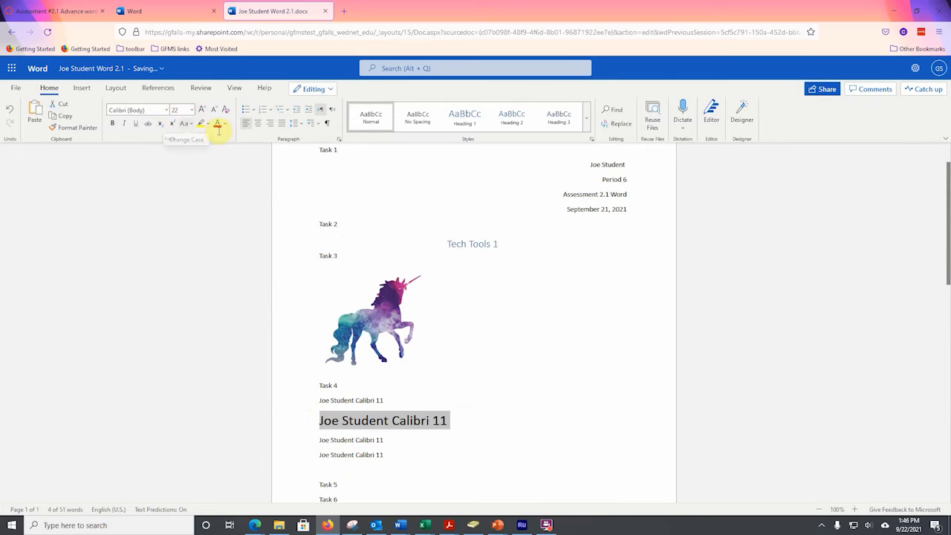
left_click(445, 420)
left_click_drag(440, 420, 447, 434)
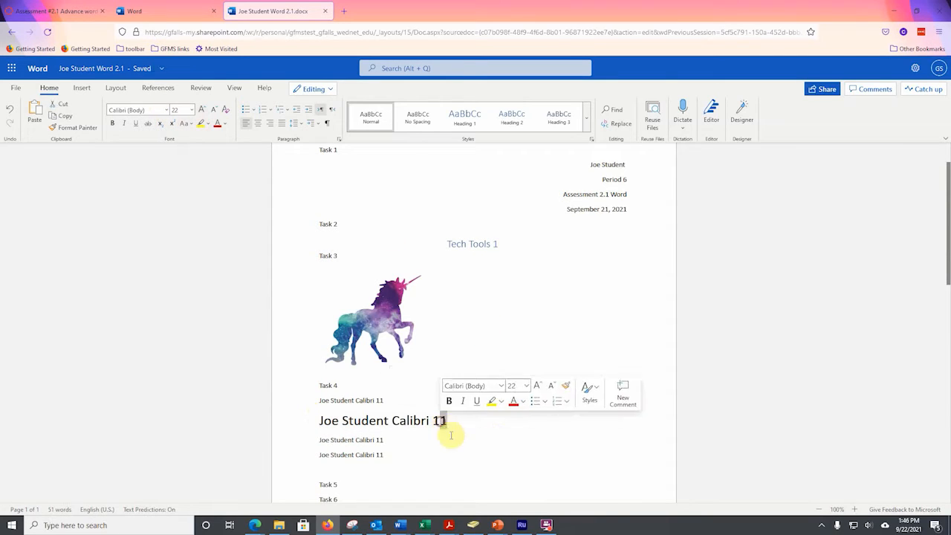
type("2")
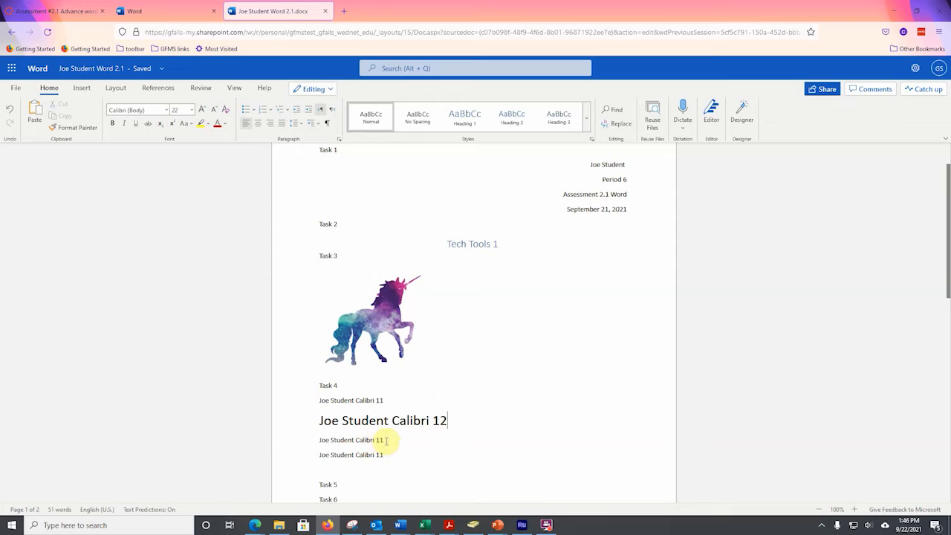
Step: Change the font of the third name line under Task 4 to Bodoni MT Black
left_click_drag(387, 439, 314, 438)
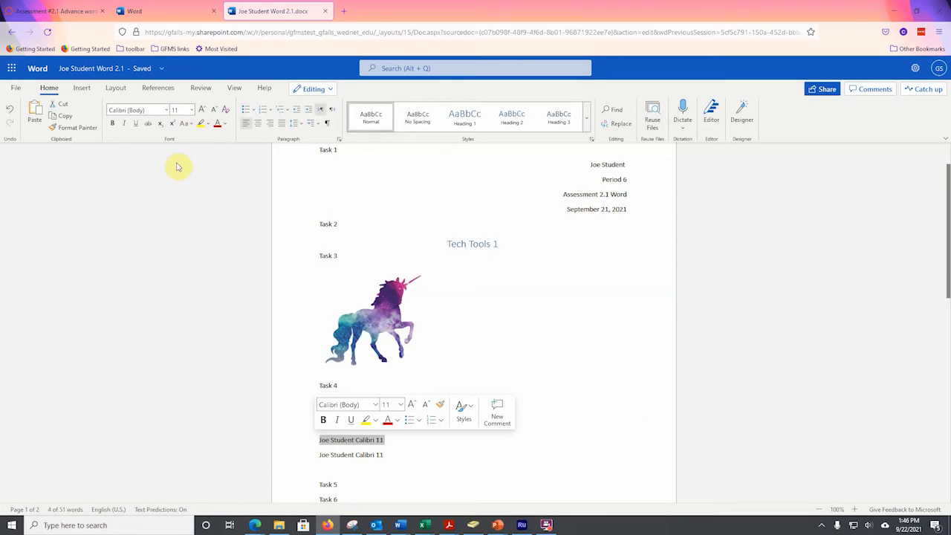
left_click(169, 110)
scroll(182, 320, "down", 5)
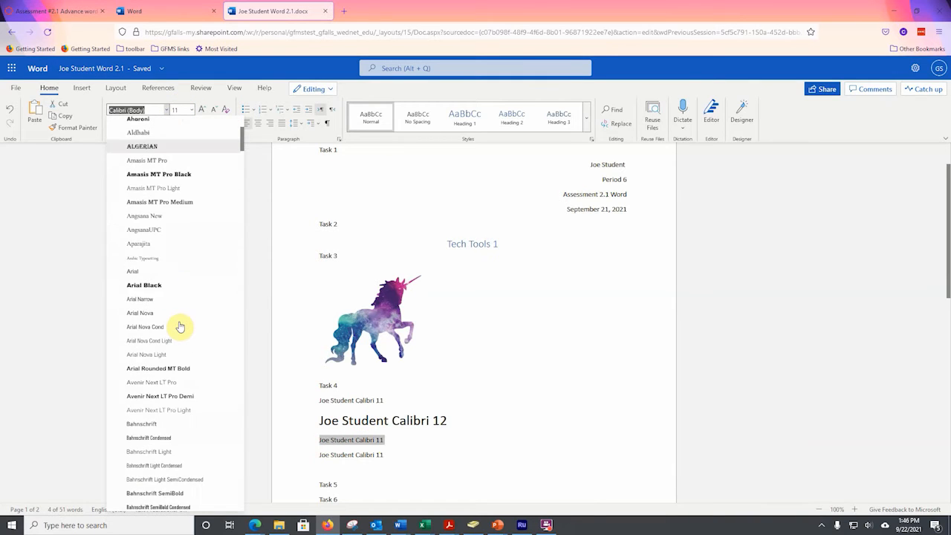
scroll(166, 335, "down", 3)
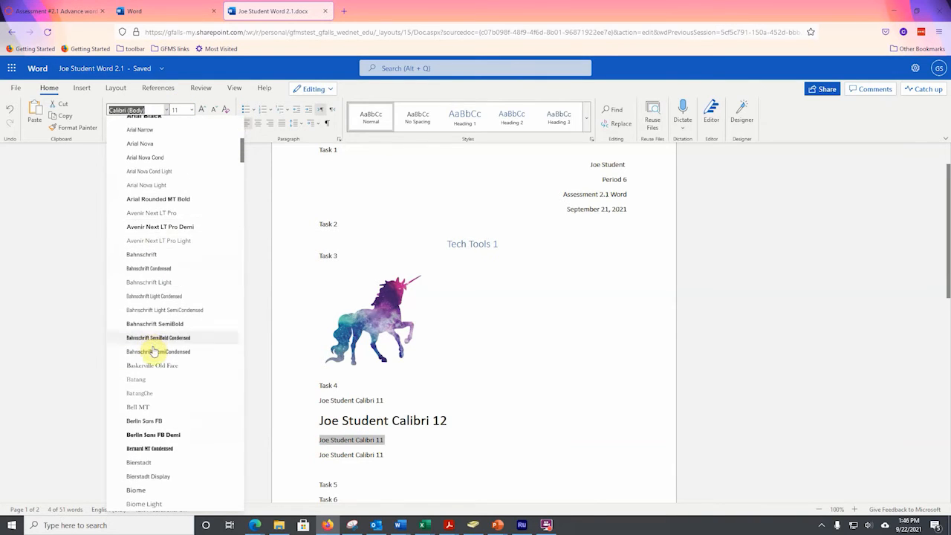
scroll(157, 385, "down", 4)
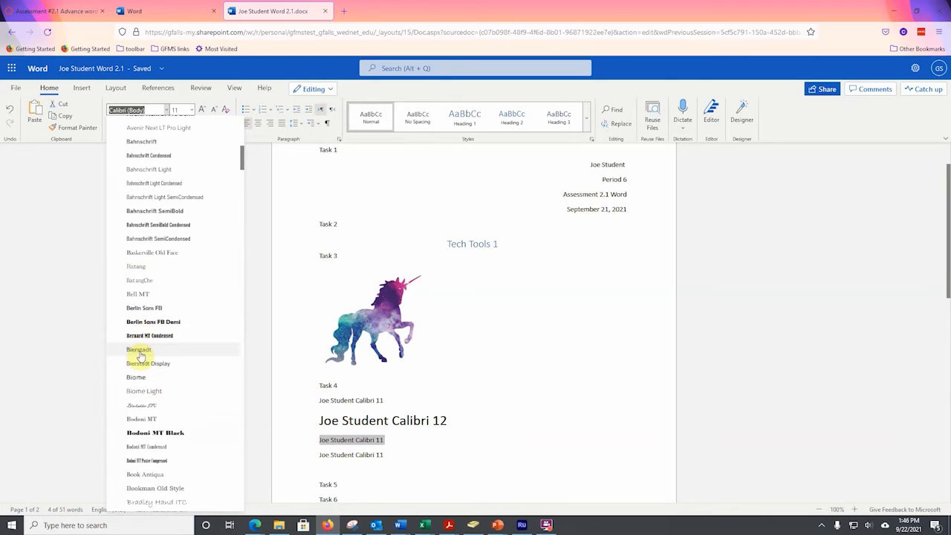
left_click(162, 377)
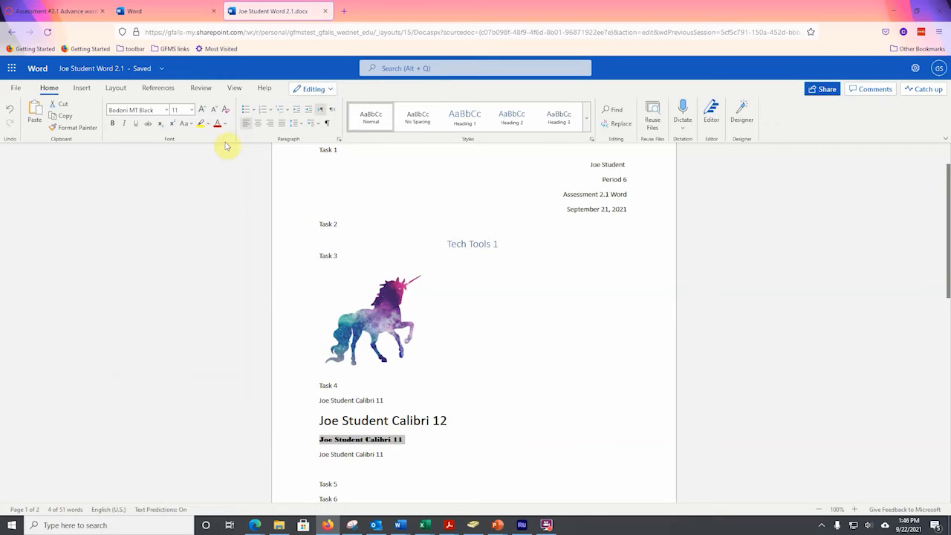
Step: Set the third name line under Task 4 to font size 32 and make it italic
left_click(192, 111)
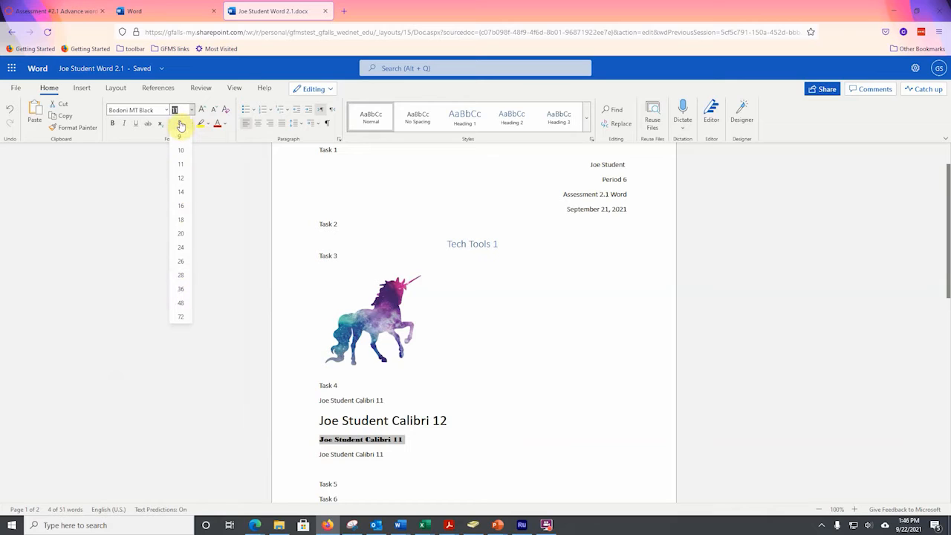
type("32")
key("Return")
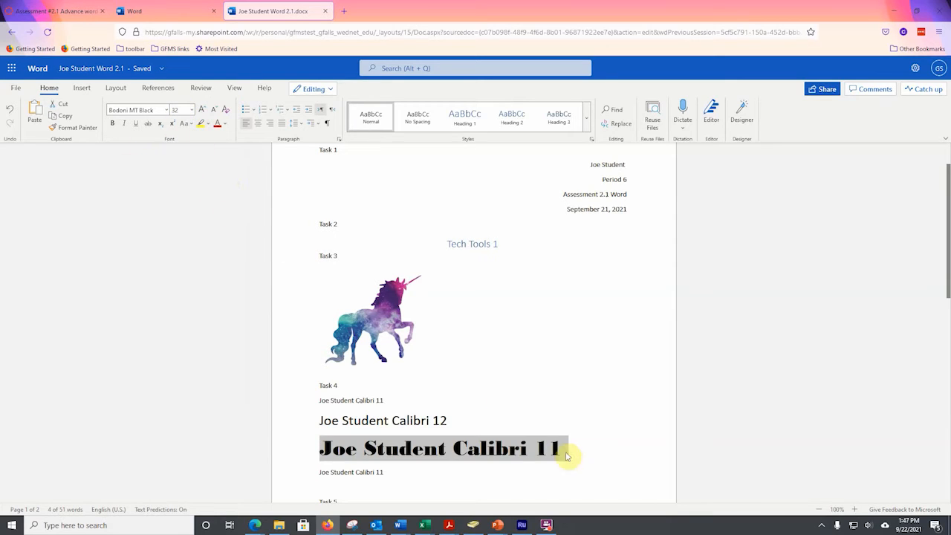
left_click(126, 123)
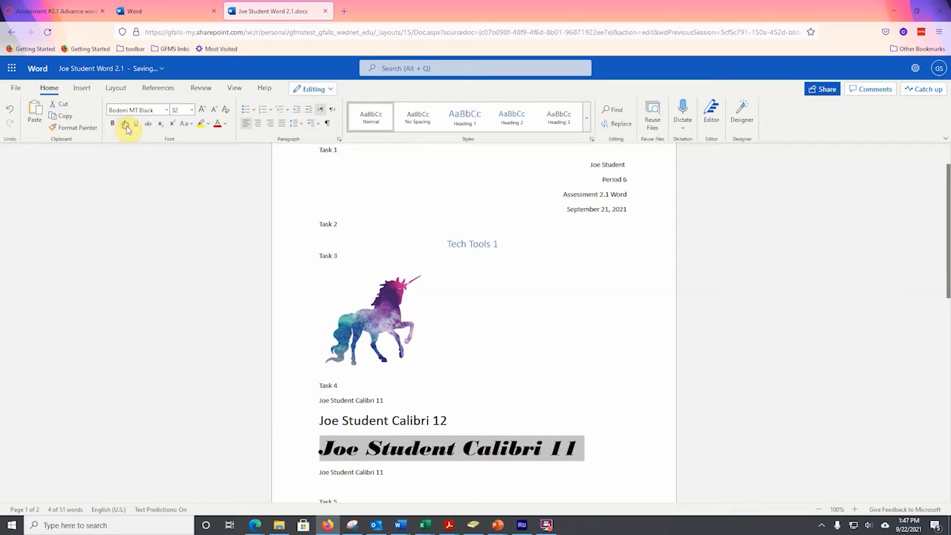
Step: Replace "Calibri 11" in the third name line with "bodoni MT black 32"
left_click(543, 448)
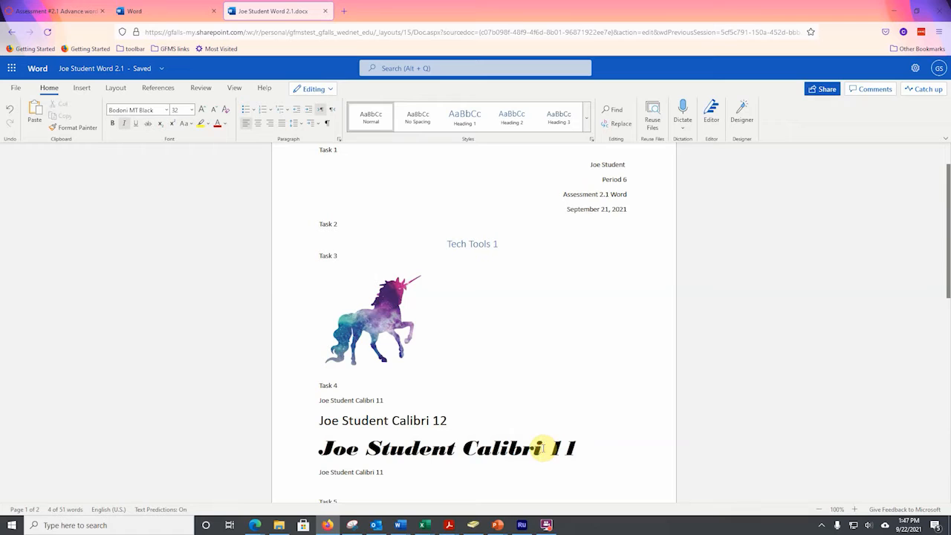
left_click_drag(543, 448, 466, 452)
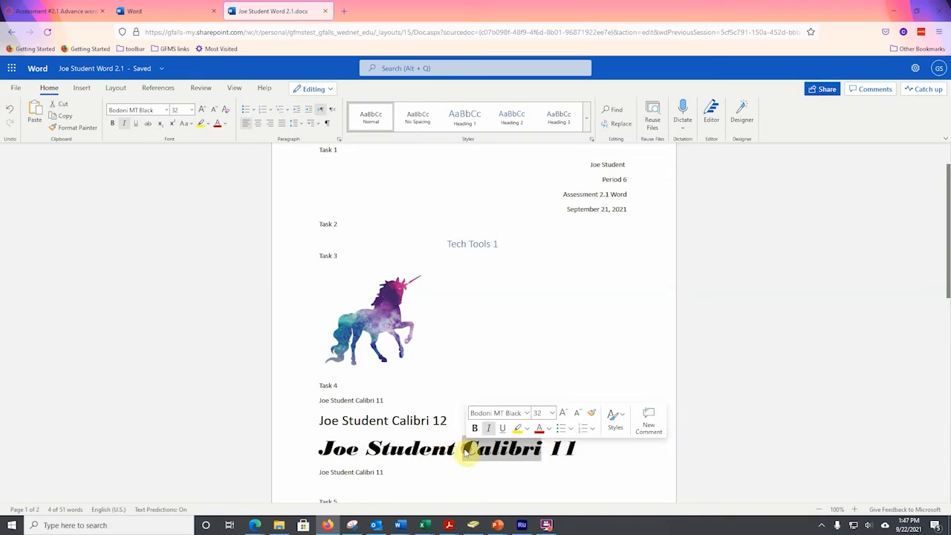
type("bodoni MT black 32")
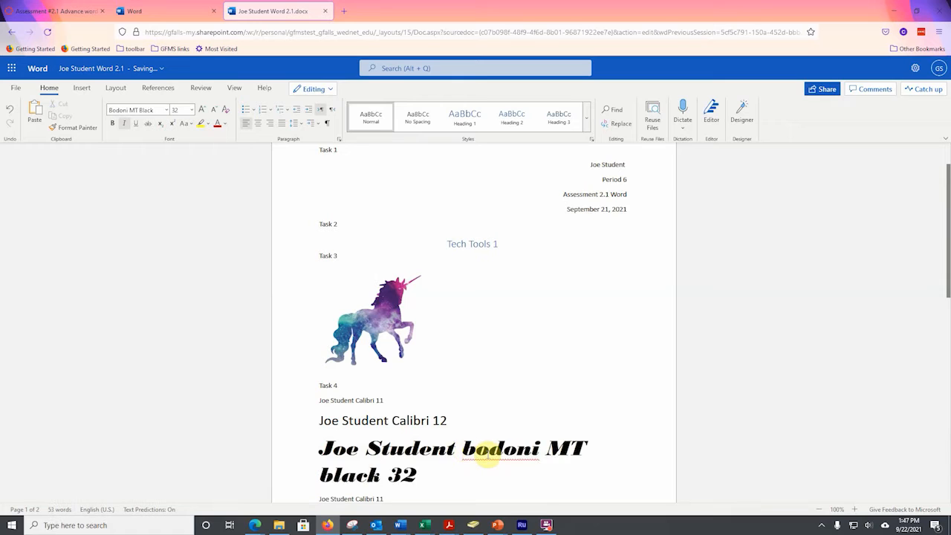
Step: Set the fourth name line under Task 4 to font size 12 and colour its text red
scroll(454, 431, "down", 3)
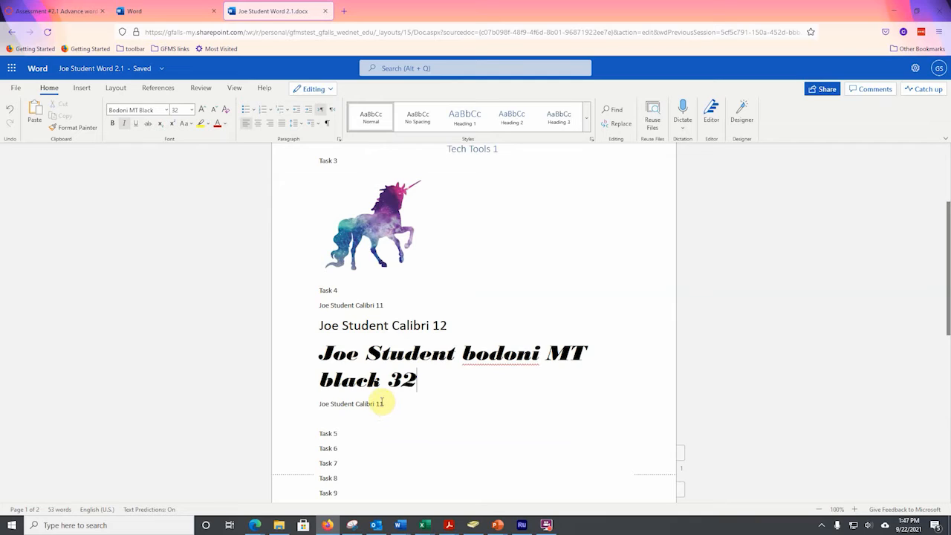
left_click_drag(382, 402, 318, 406)
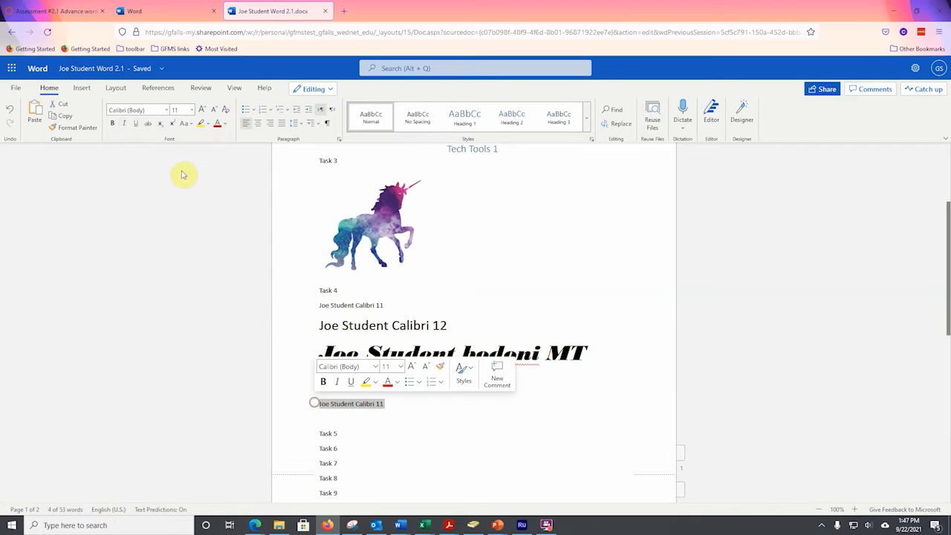
left_click(190, 110)
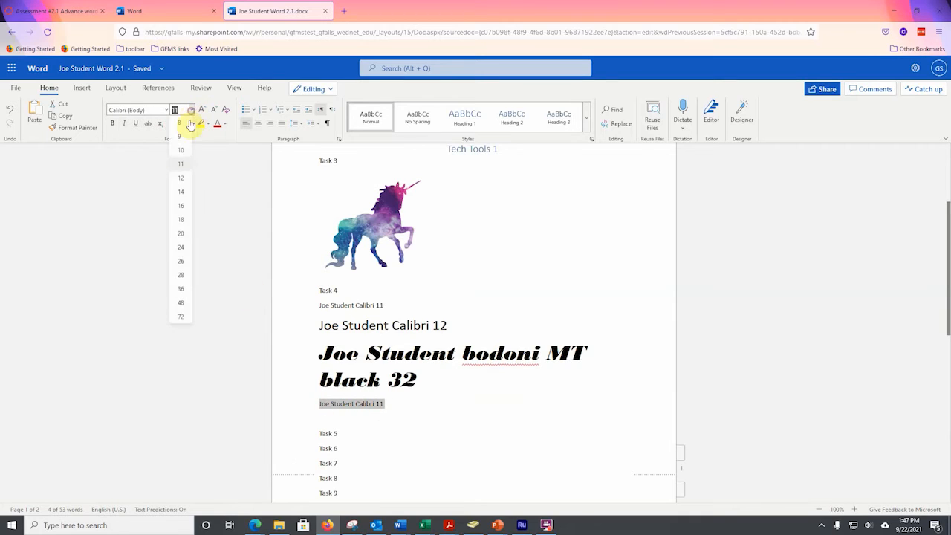
left_click(180, 178)
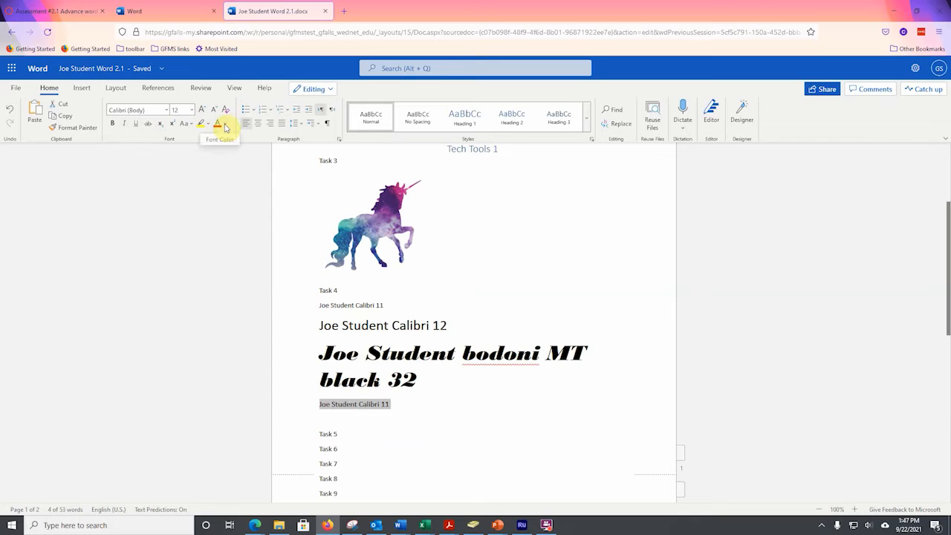
left_click(225, 126)
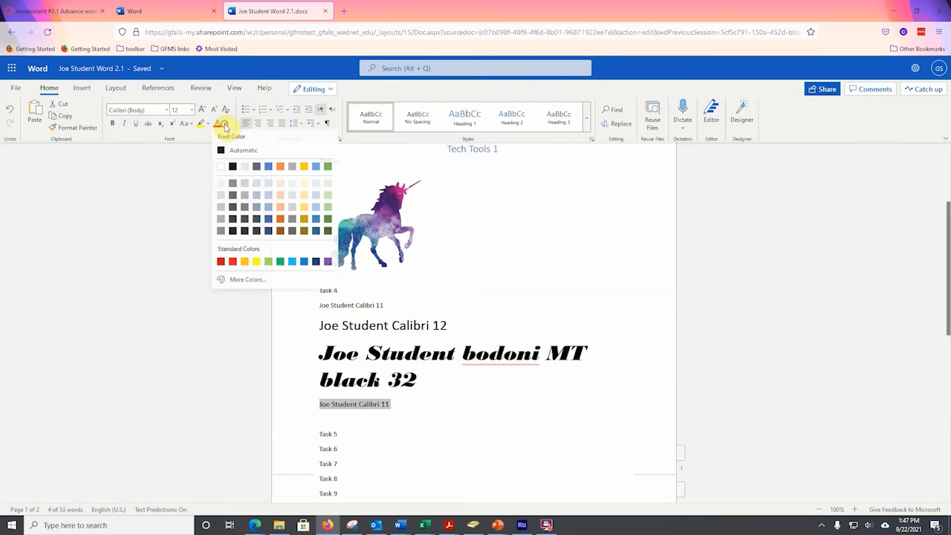
left_click(234, 263)
Step: Change the ending of the fourth name line under Task 4 to "12 red"
left_click(399, 406)
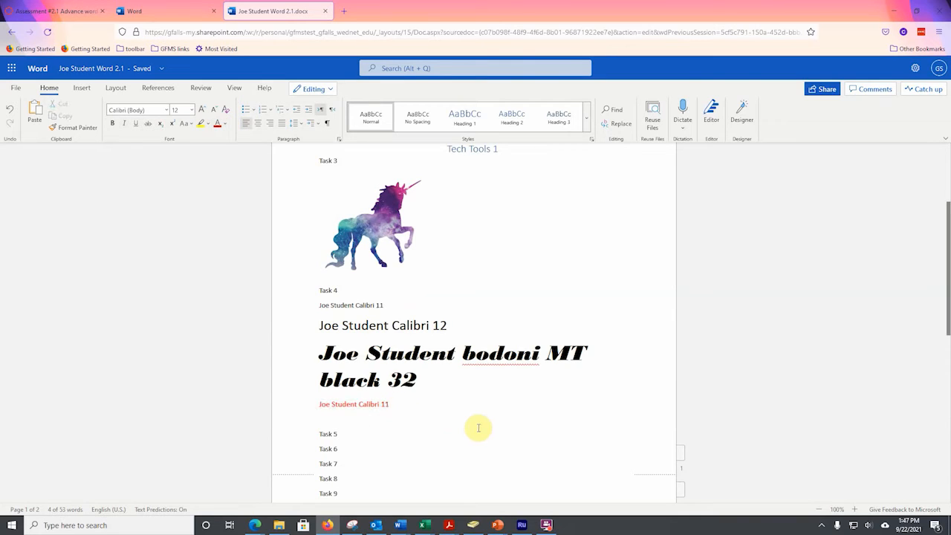
type("2")
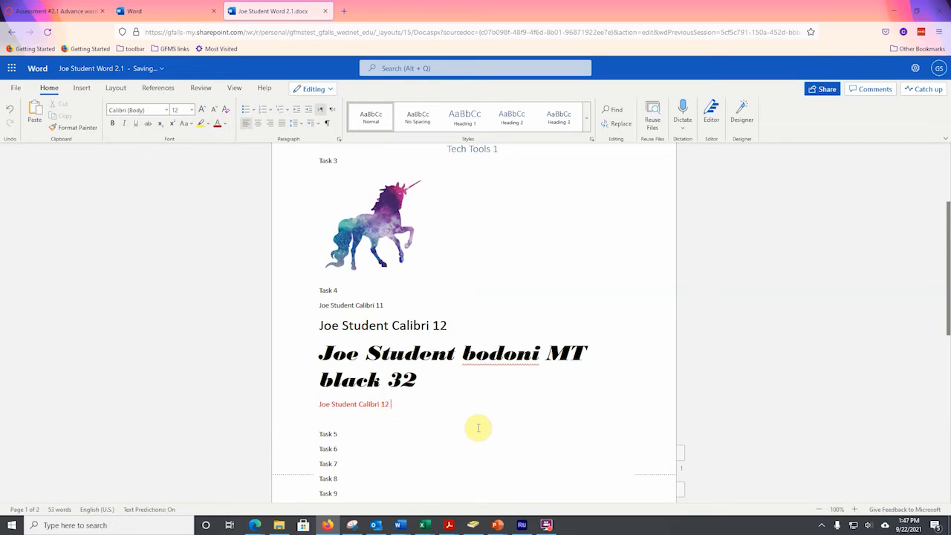
type(" red")
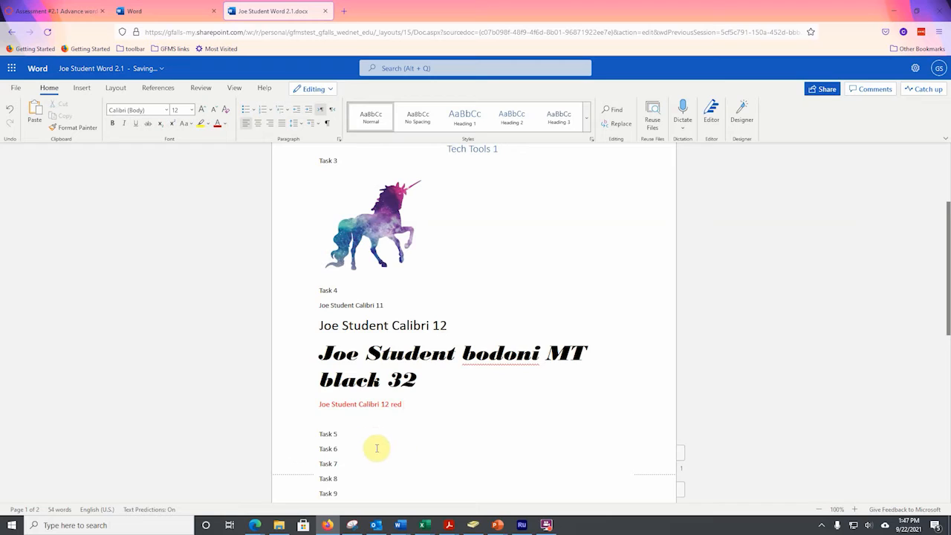
Step: Add the line "H2O and O2" on a new line below the Task 5 heading
left_click(339, 437)
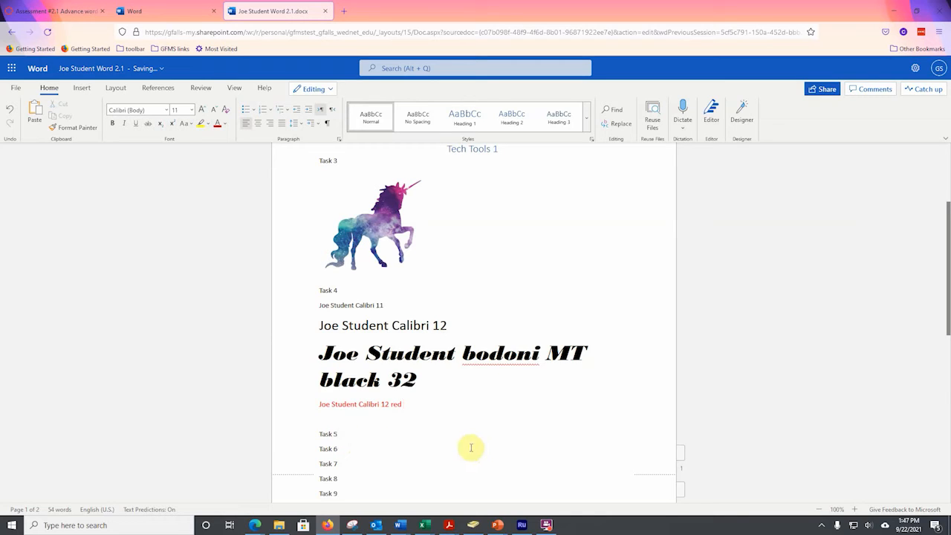
key("Return")
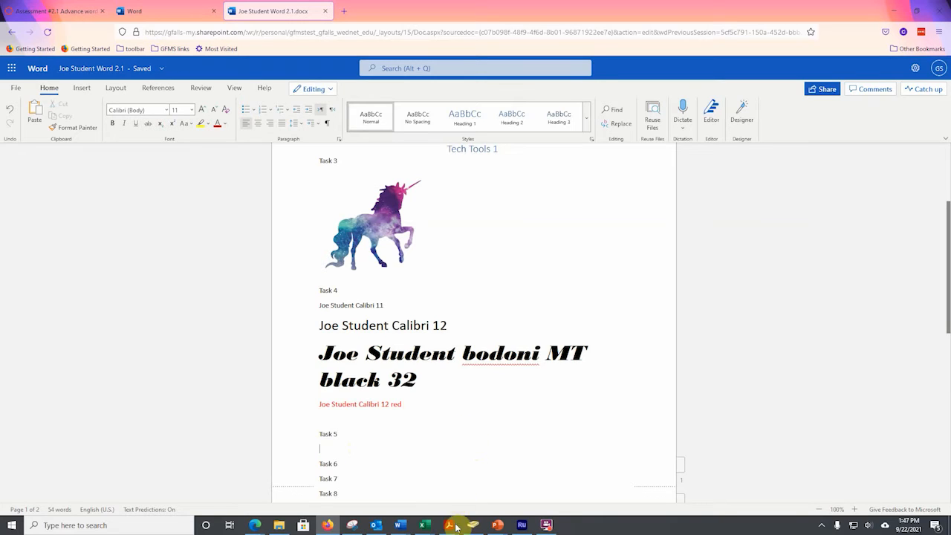
type("H2O and O2")
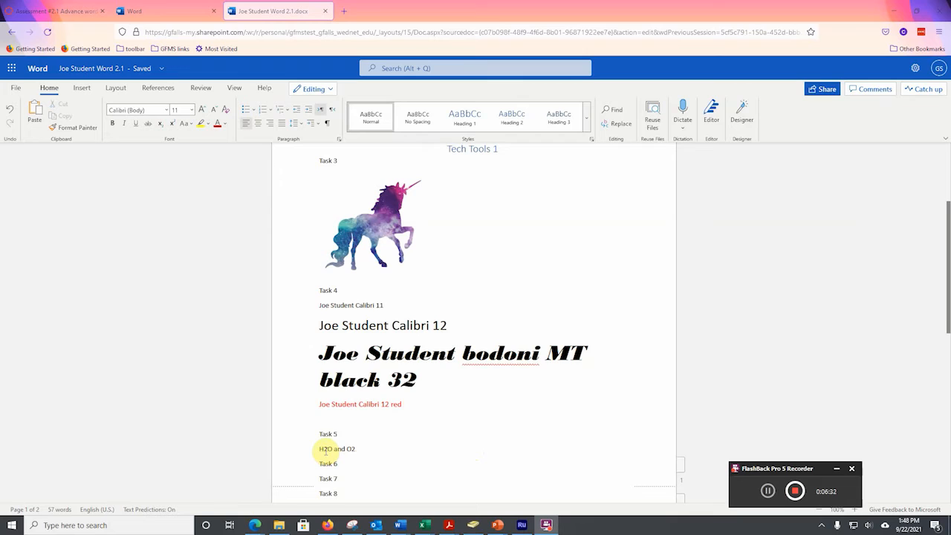
Step: Format both 2s in the "H2O and O2" line under Task 5 as subscript
left_click(326, 450)
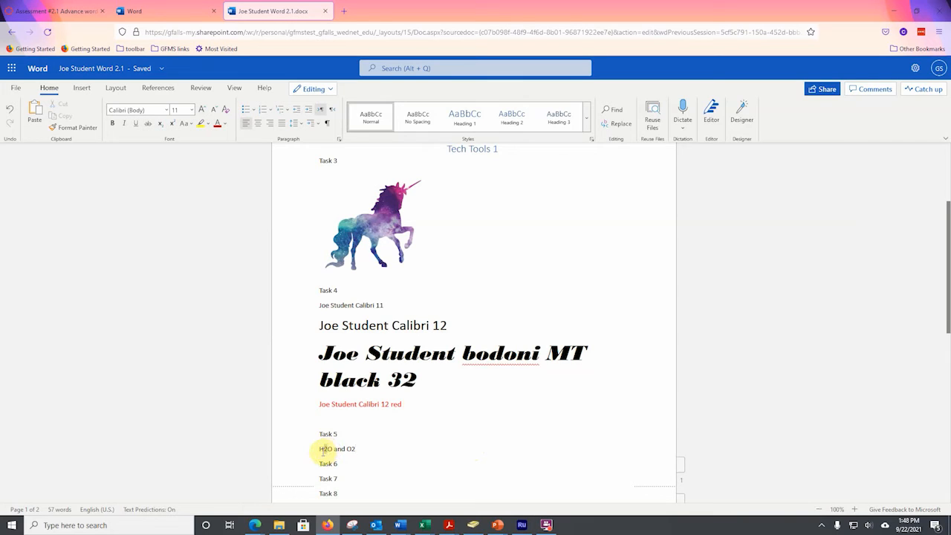
left_click_drag(324, 449, 328, 450)
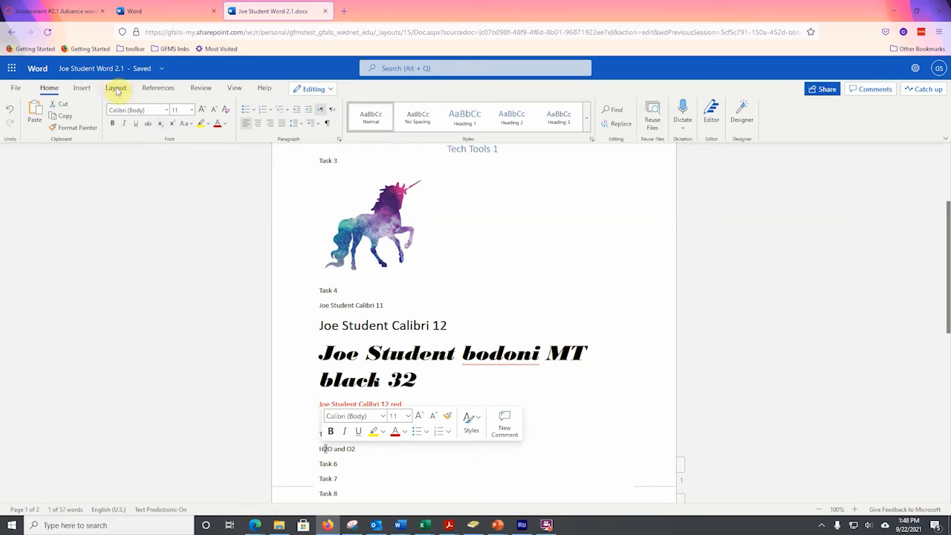
left_click(161, 125)
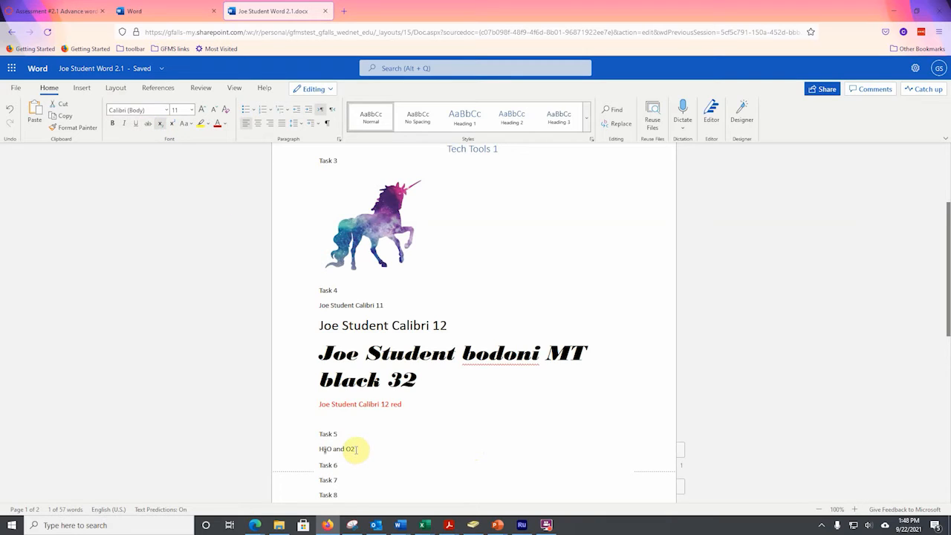
left_click_drag(355, 449, 350, 450)
left_click(161, 124)
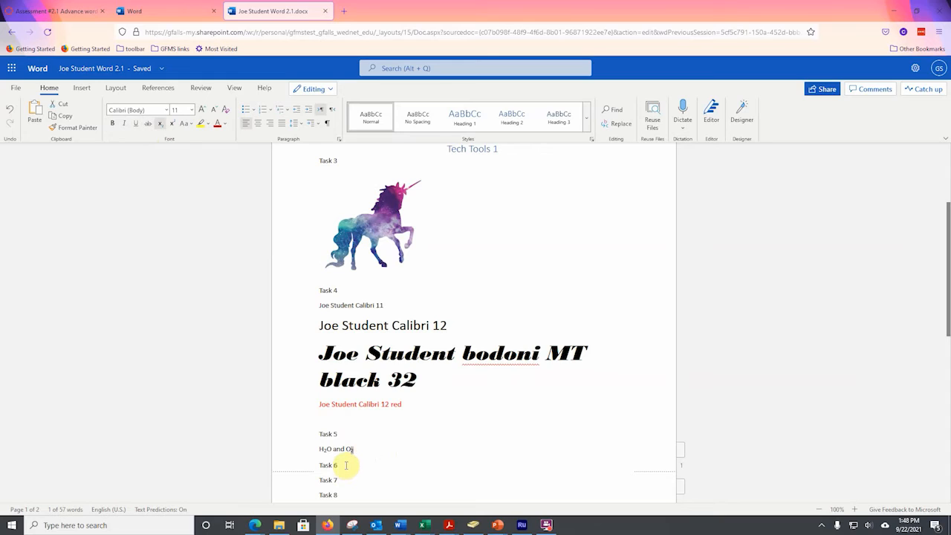
Step: Add the equation "X2+Y2+Z3=?" as plain text on a new line below Task 6
left_click(345, 465)
key("Return")
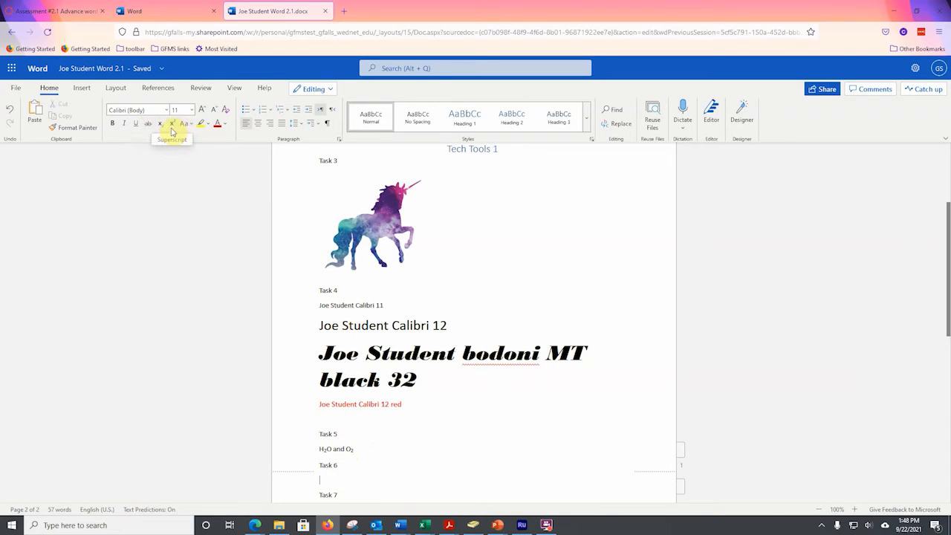
type("X2+Y2+Z3=?")
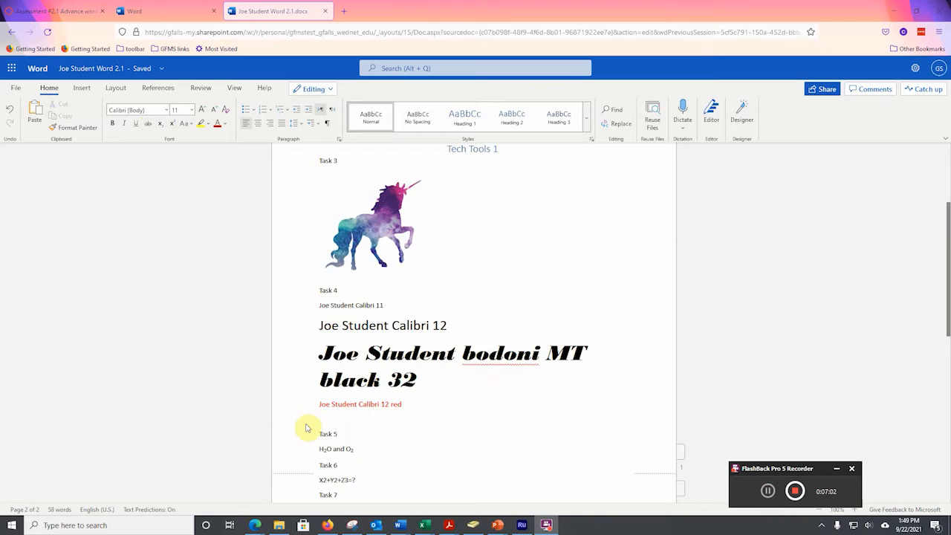
Step: Format the exponents 2, 2 and 3 in the Task 6 equation as superscript
scroll(329, 436, "down", 3)
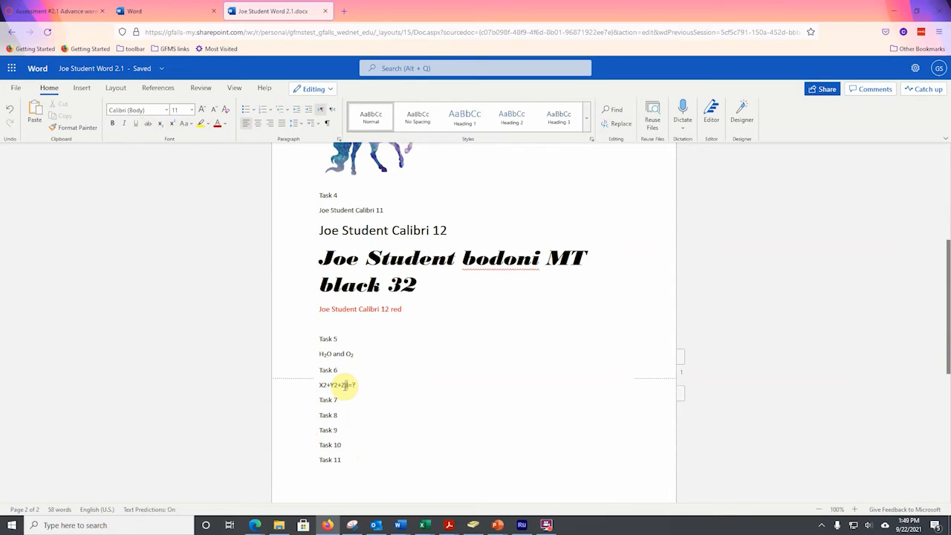
left_click_drag(343, 385, 348, 385)
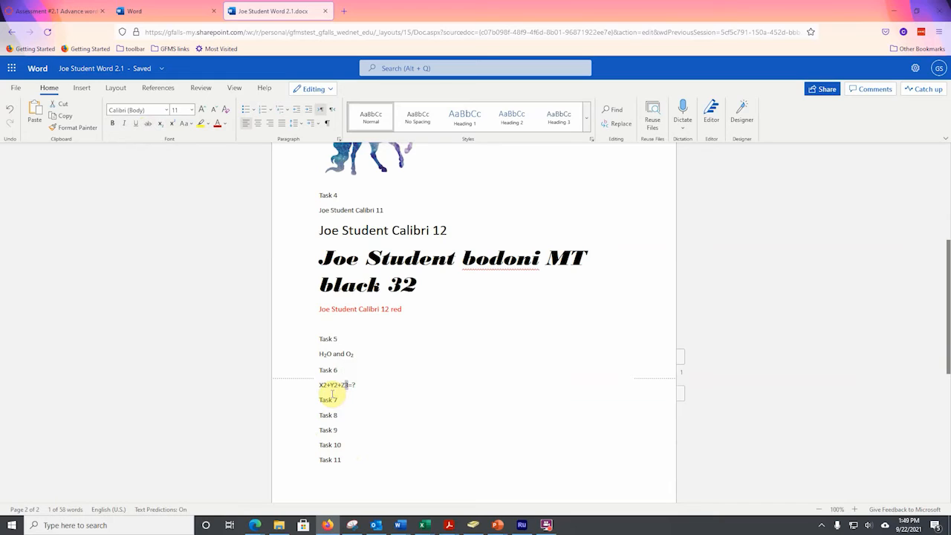
left_click(172, 124)
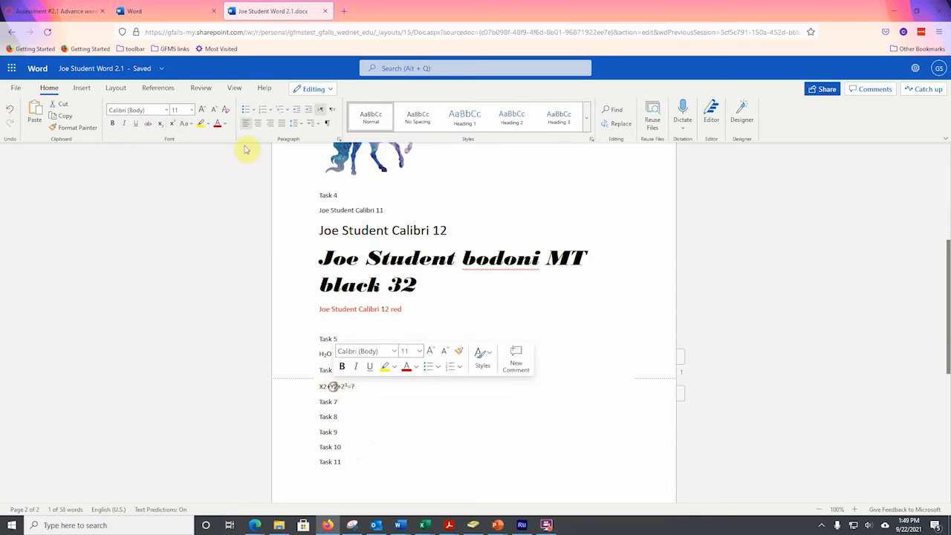
left_click(171, 123)
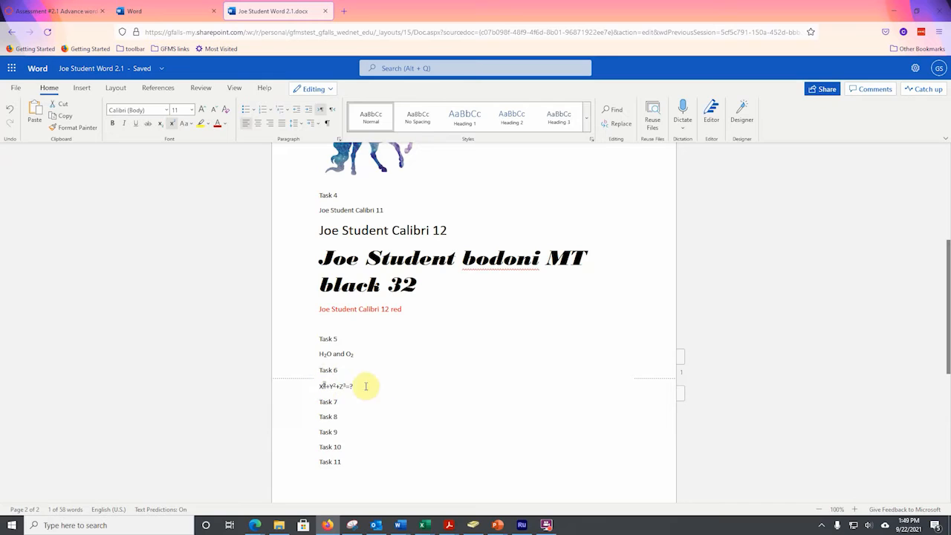
left_click(366, 387)
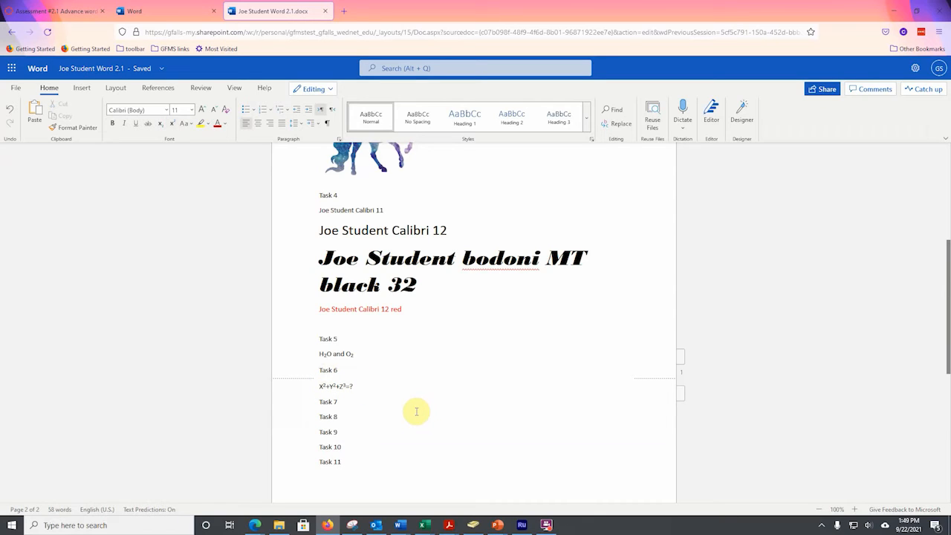
Step: Insert two blank lines below Task 7 and start a numbered list there in the 1. 2. 3. style
left_click(341, 401)
key("Return")
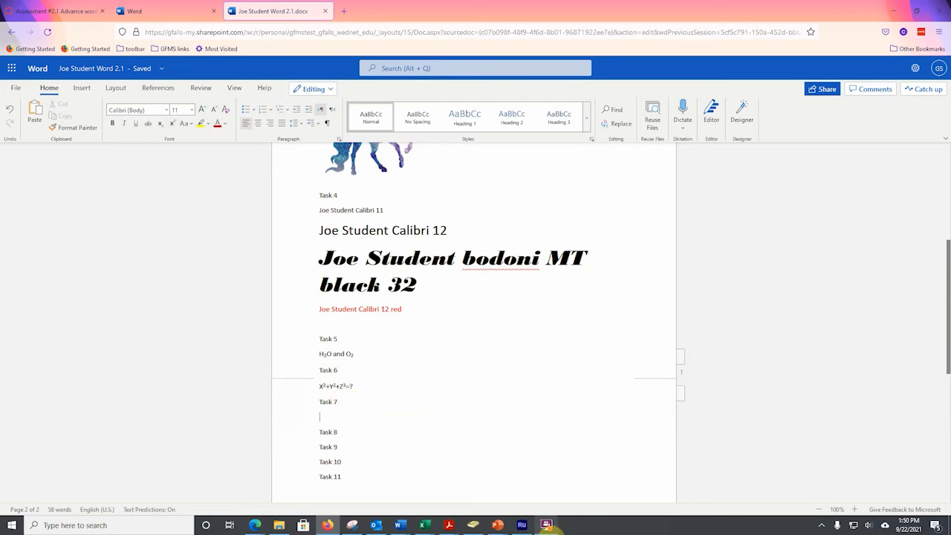
left_click(341, 402)
key("Return")
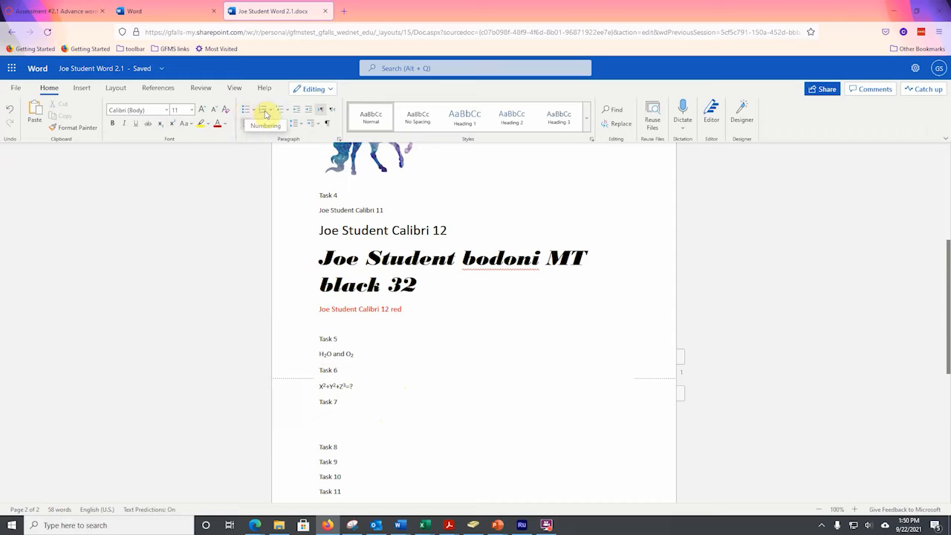
left_click(273, 110)
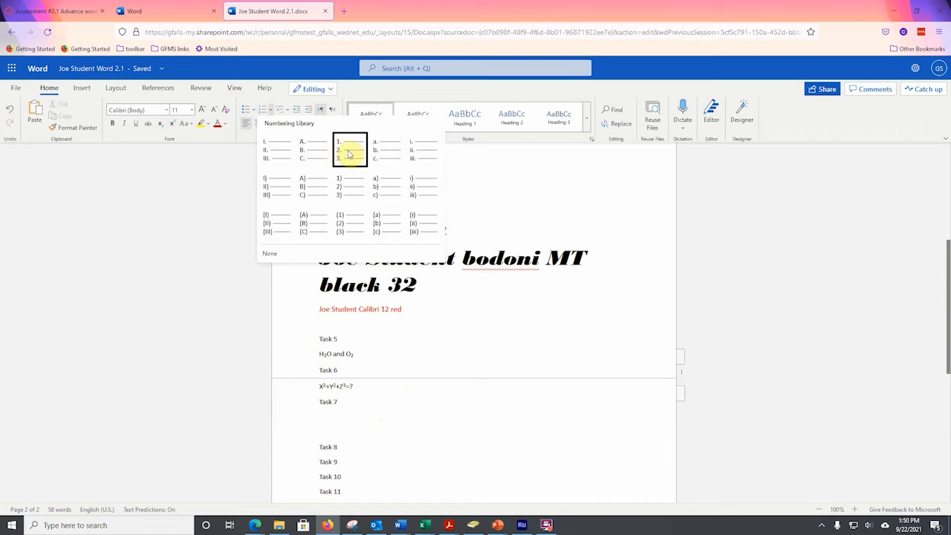
left_click(349, 153)
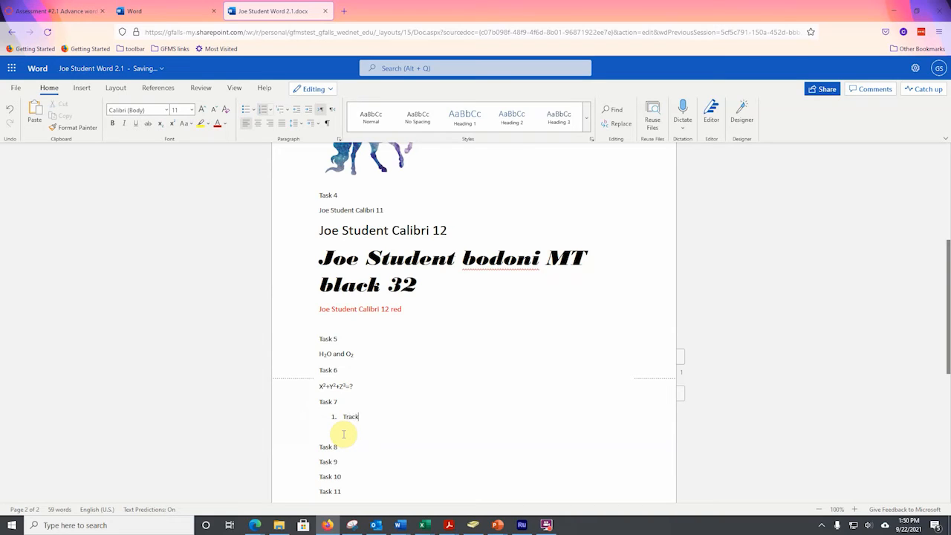
Step: Fill the Task 7 list with Track, Soccer, Rugby, Football, Baseball, Volleyball, Swimming, Lacrosse, Bowling and Skiing, and end the numbering after the last item
type("Track")
key("Return")
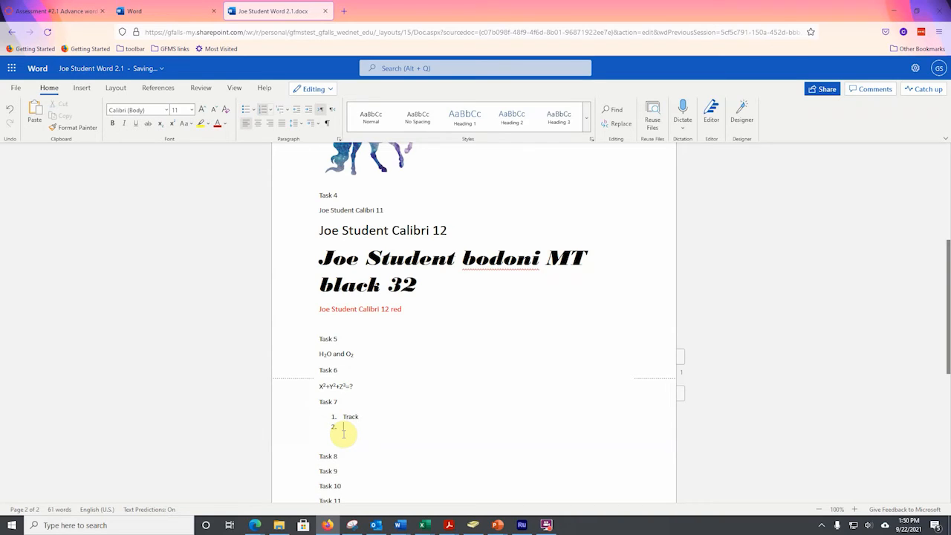
left_click(546, 525)
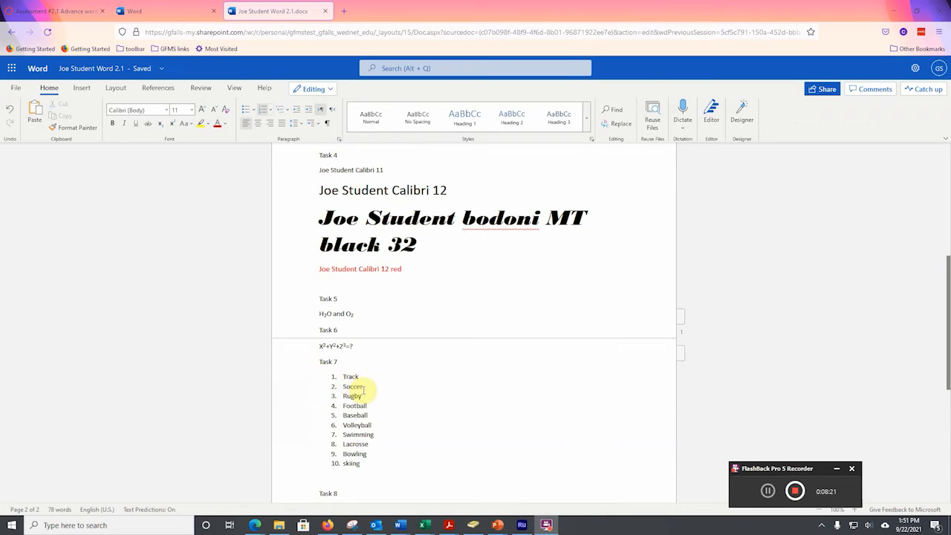
scroll(361, 418, "down", 2)
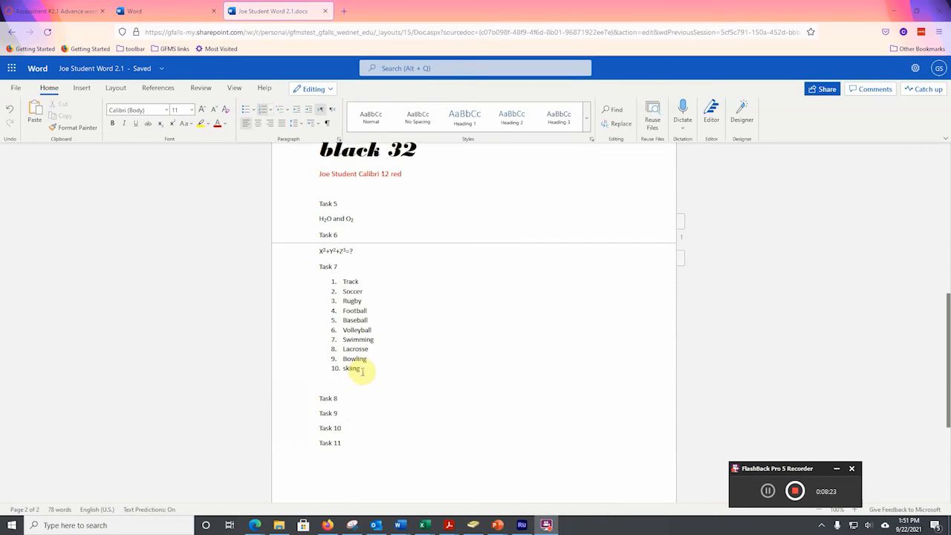
key("Return")
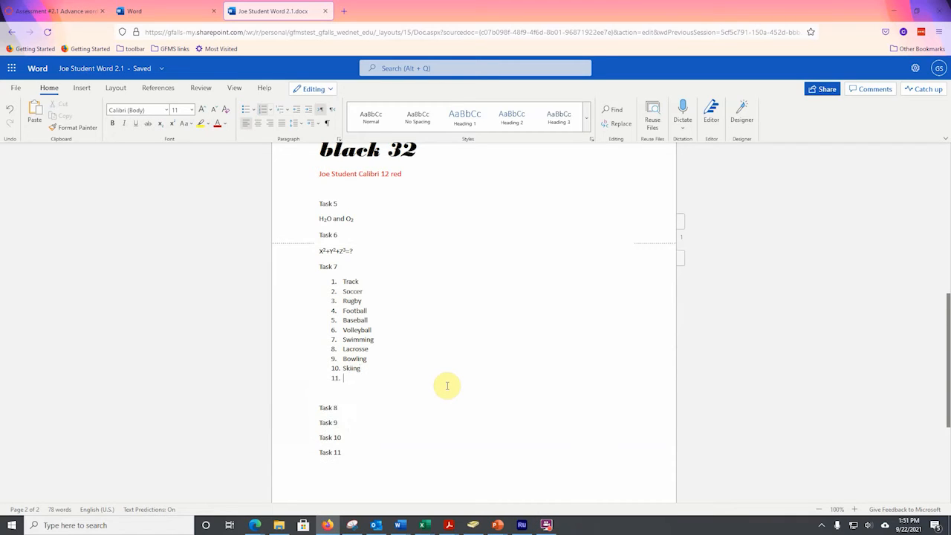
key("Return")
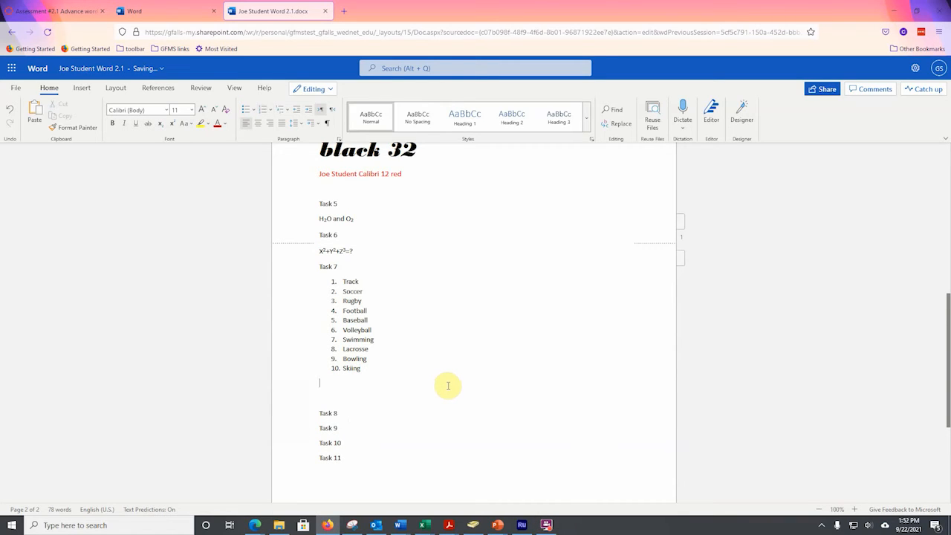
Step: Copy the ten sports from the Task 7 list onto a new line below Task 8, pasted as text only
double_click(337, 413)
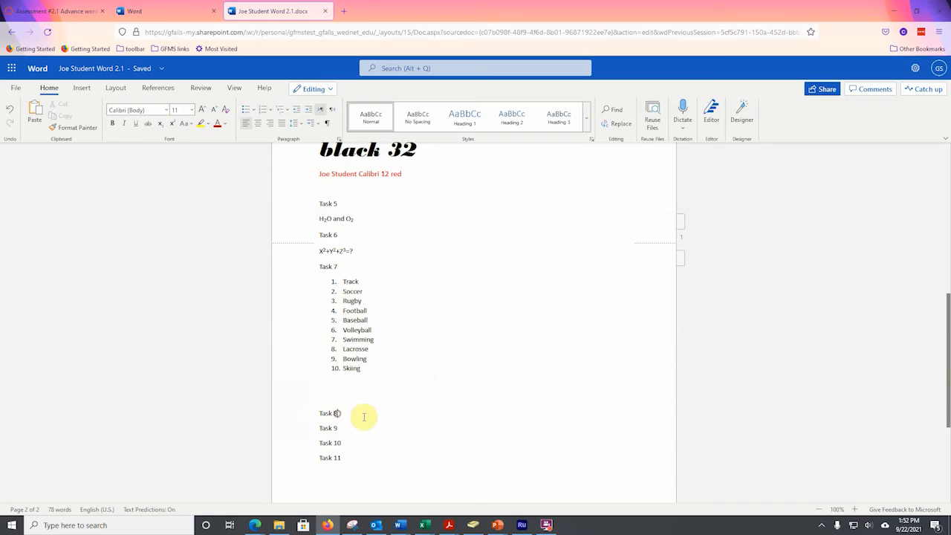
key("Return")
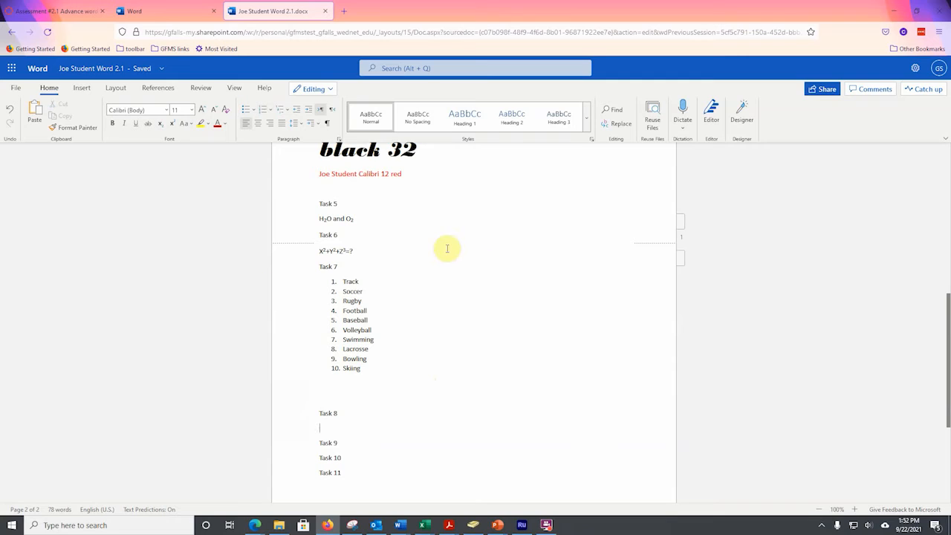
scroll(357, 285, "down", 3)
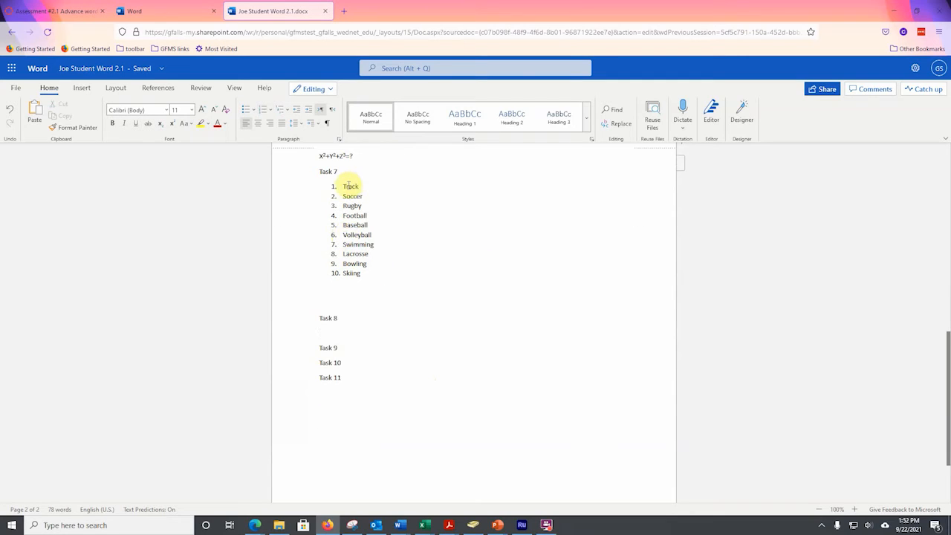
left_click_drag(343, 185, 372, 280)
key("ctrl+c")
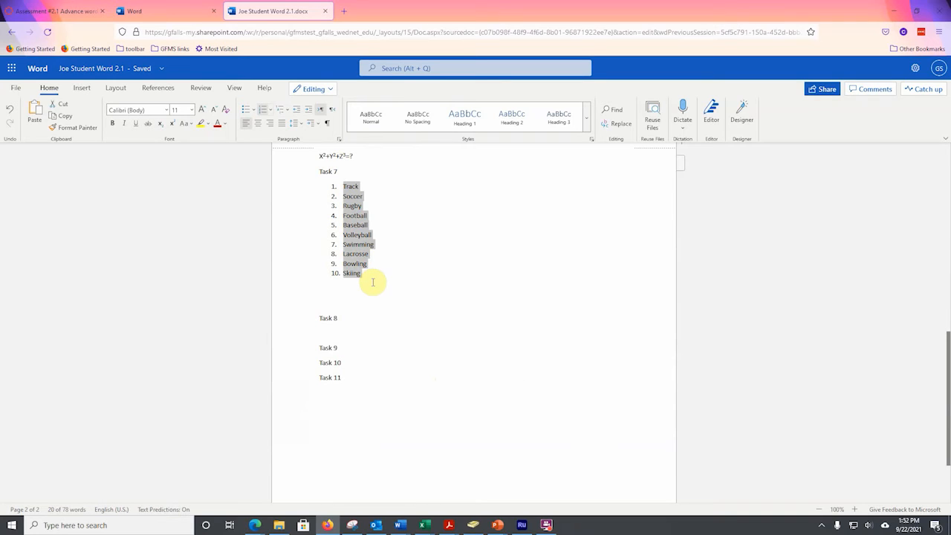
left_click(334, 327)
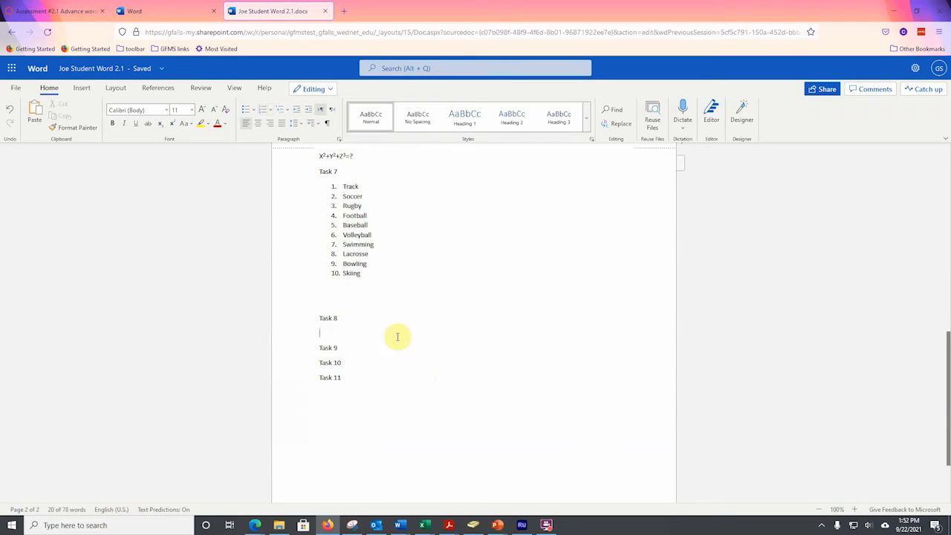
key("ctrl+v")
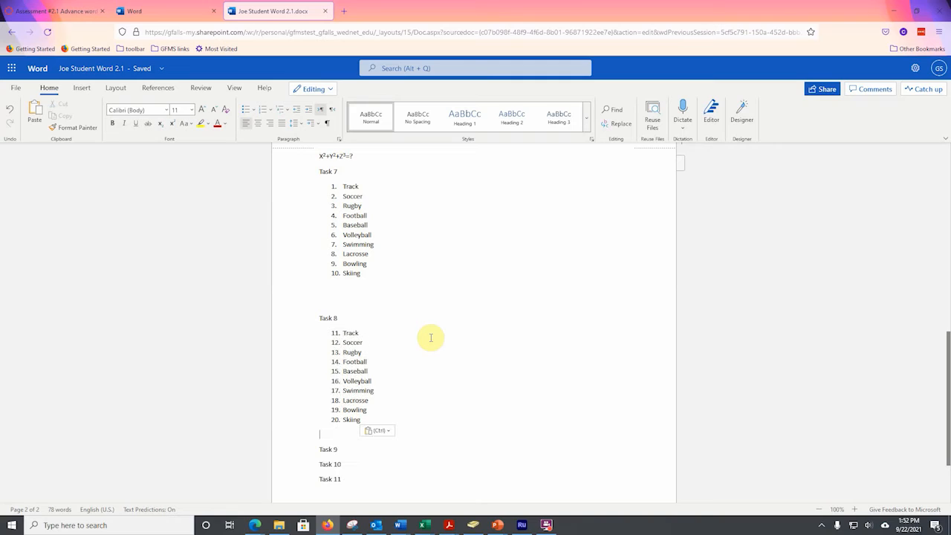
left_click(388, 431)
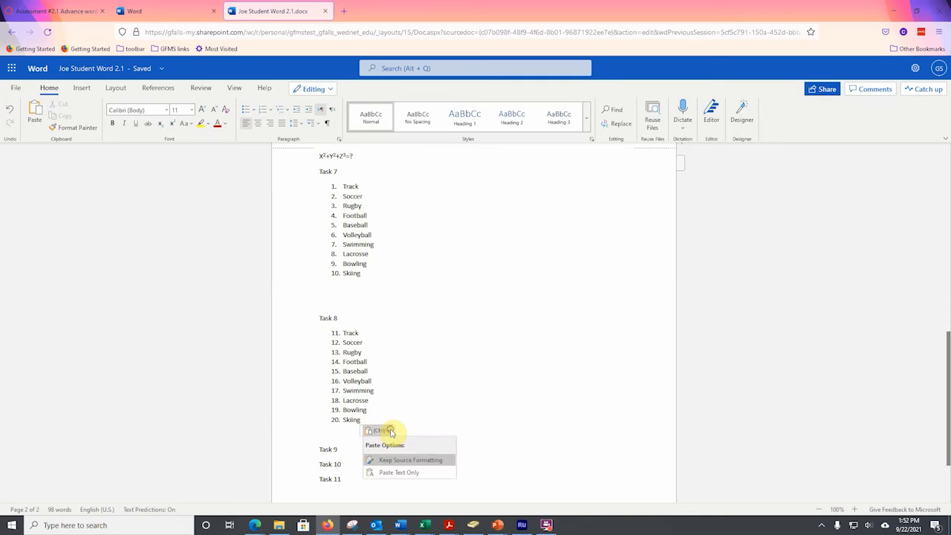
left_click(402, 474)
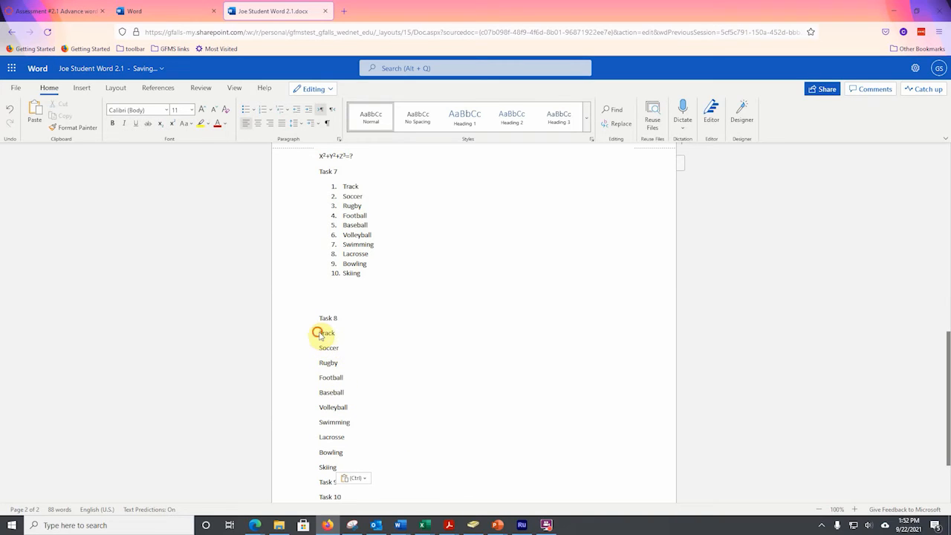
Step: Format the ten sports under Task 8, Track through Skiing, as their own numbered list in the 1. 2. 3. style
left_click_drag(318, 334, 338, 375)
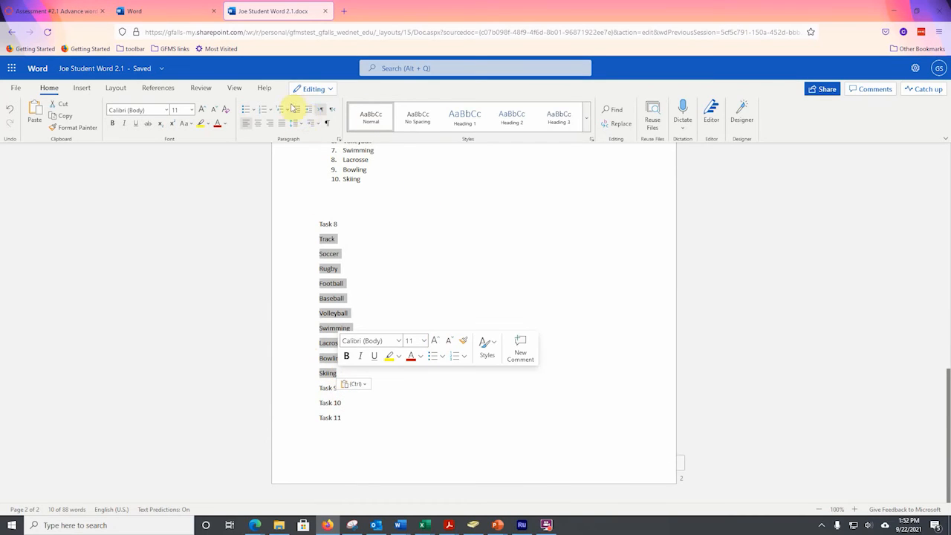
left_click(285, 113)
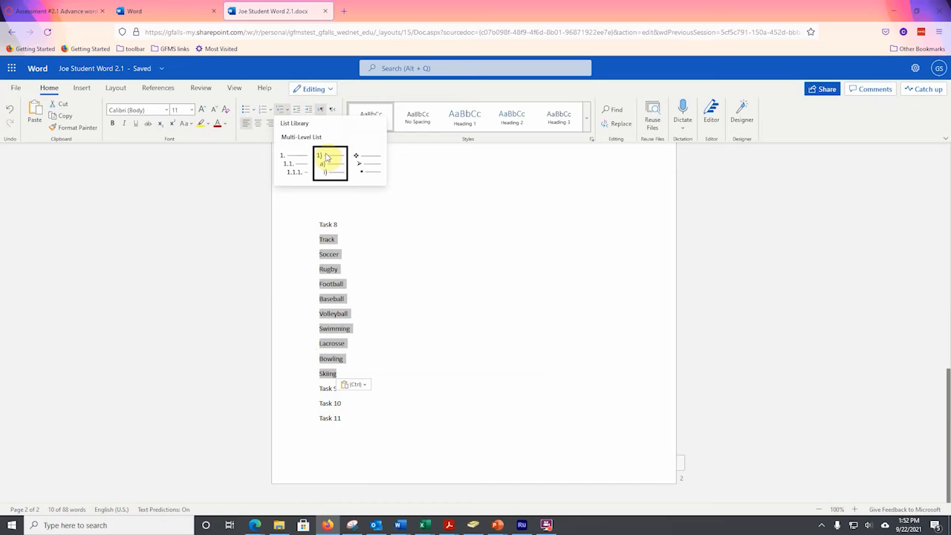
left_click(271, 111)
left_click(346, 149)
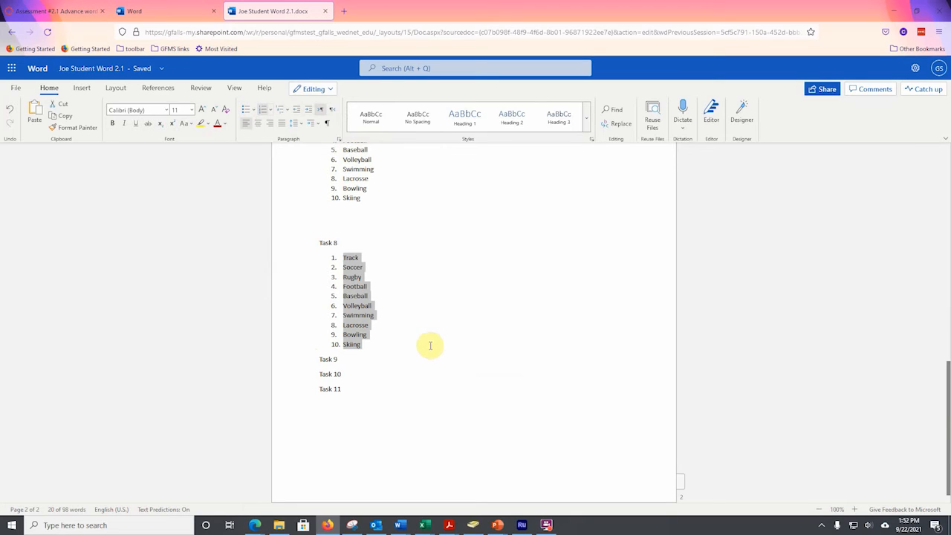
Step: Color the text of the Task 8 list in the standard light green
left_click(226, 124)
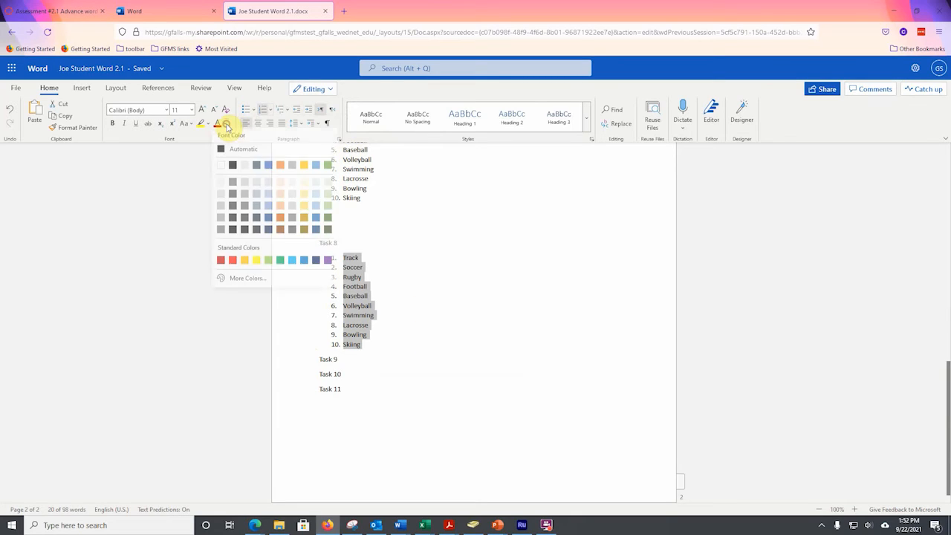
left_click(268, 265)
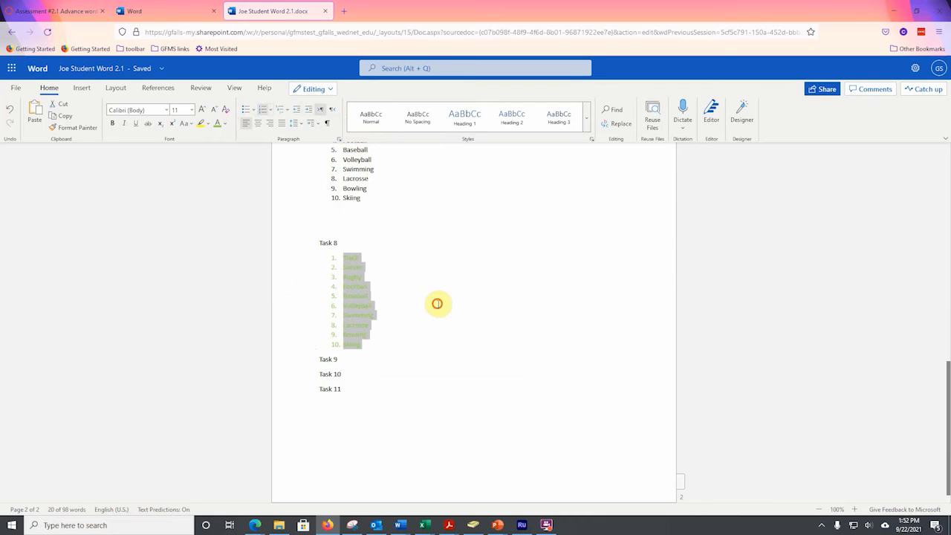
left_click(435, 302)
Step: Add the sentence "This is the most fun class in the world of word processing?" on a new line below Task 9
left_click(346, 361)
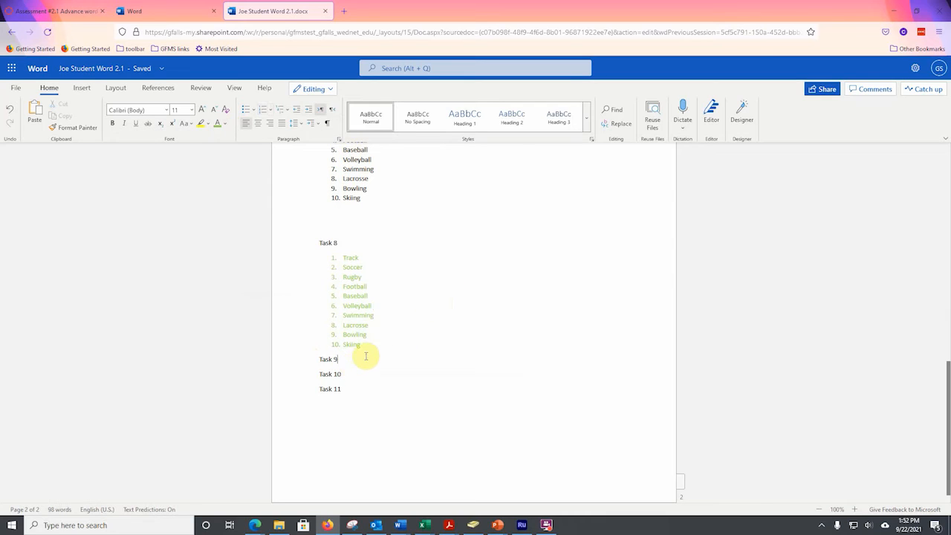
key("Return")
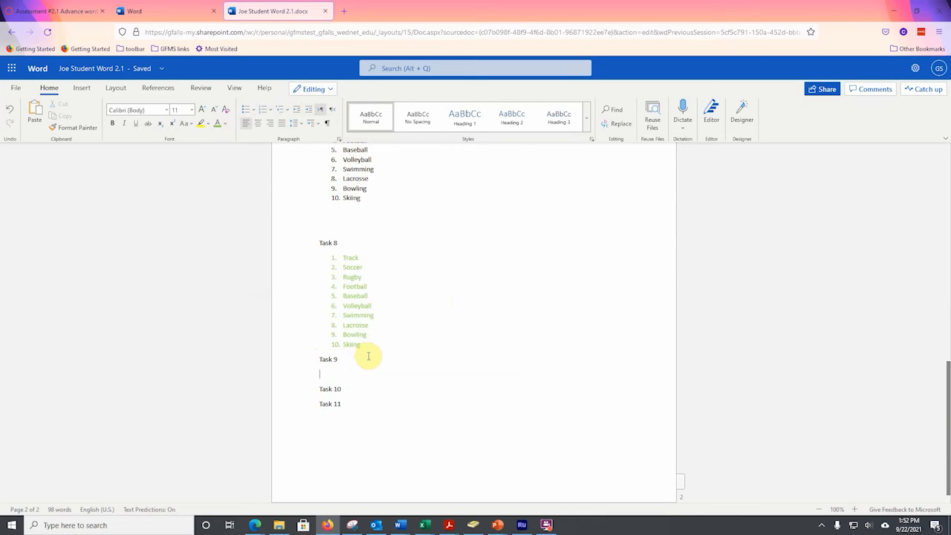
left_click(546, 524)
left_click(767, 491)
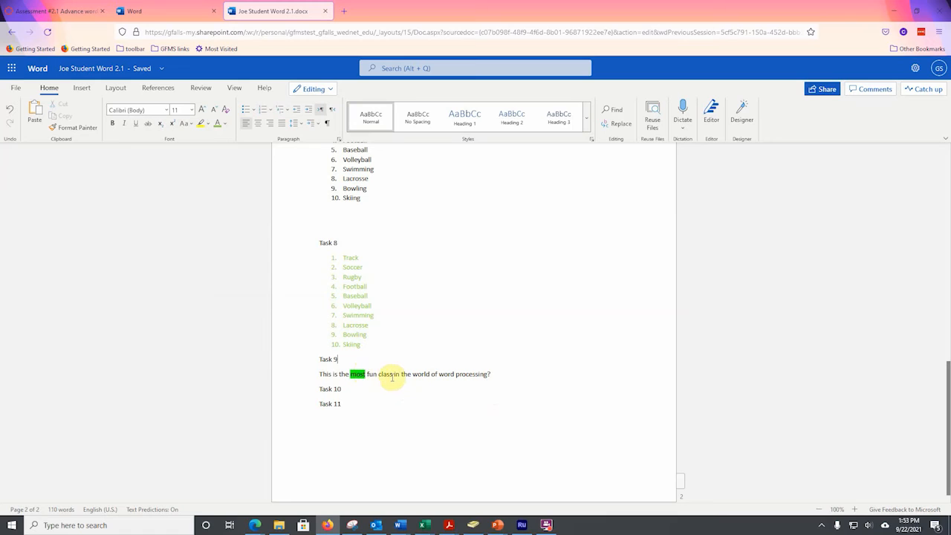
Step: Highlight the word "world" in the Task 9 sentence in bright green and remove the highlight from "most"
left_click_drag(411, 374, 430, 375)
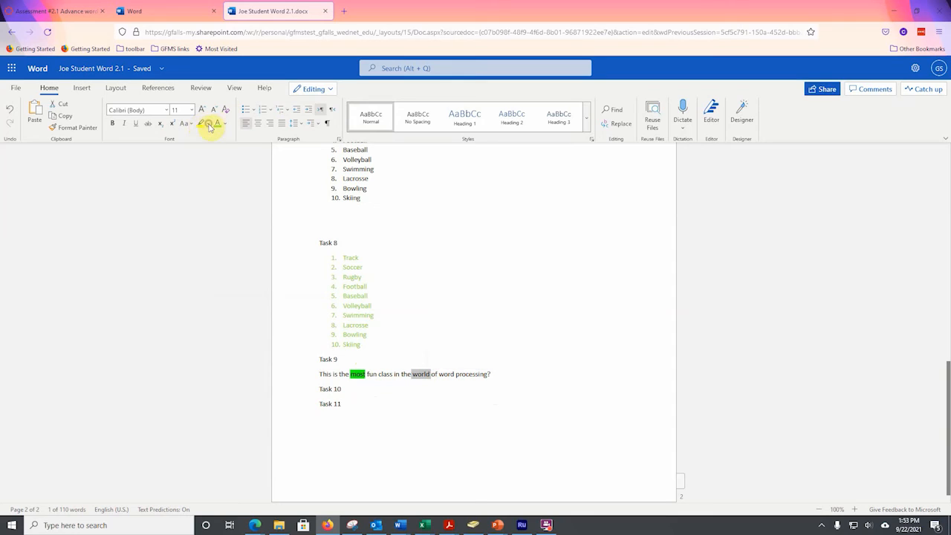
left_click(208, 123)
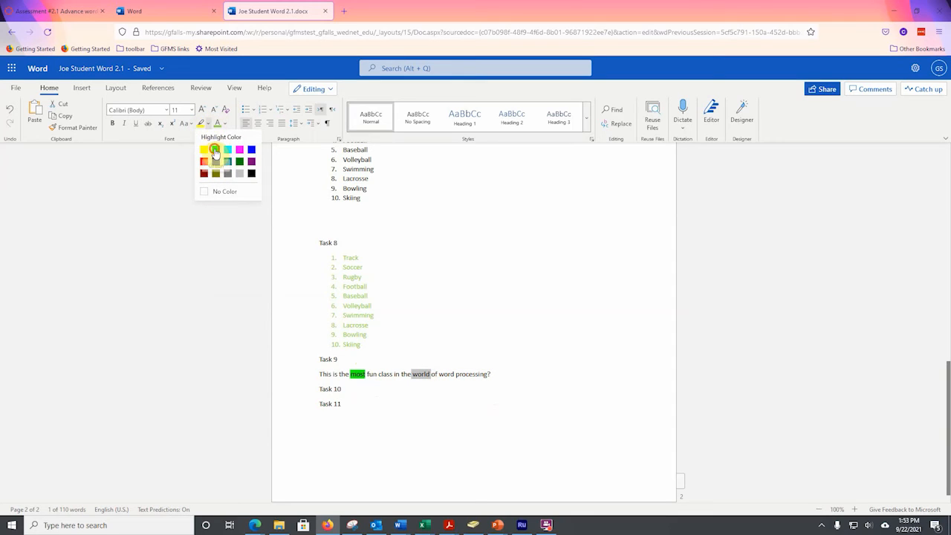
left_click(216, 149)
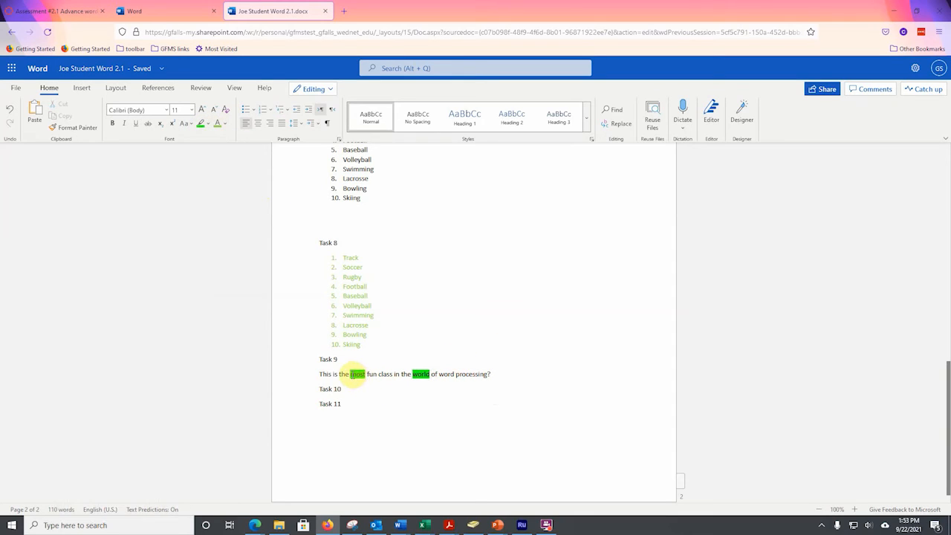
double_click(355, 374)
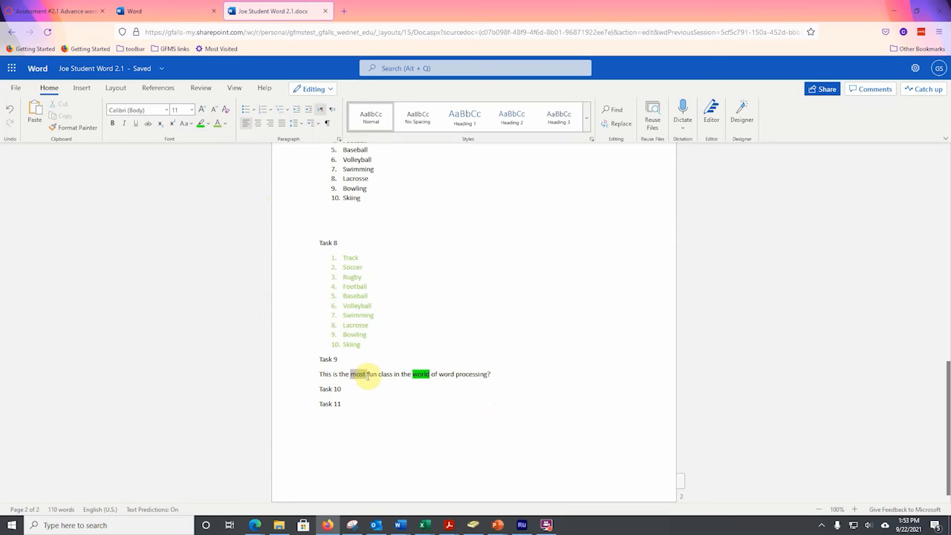
left_click(209, 124)
left_click(226, 192)
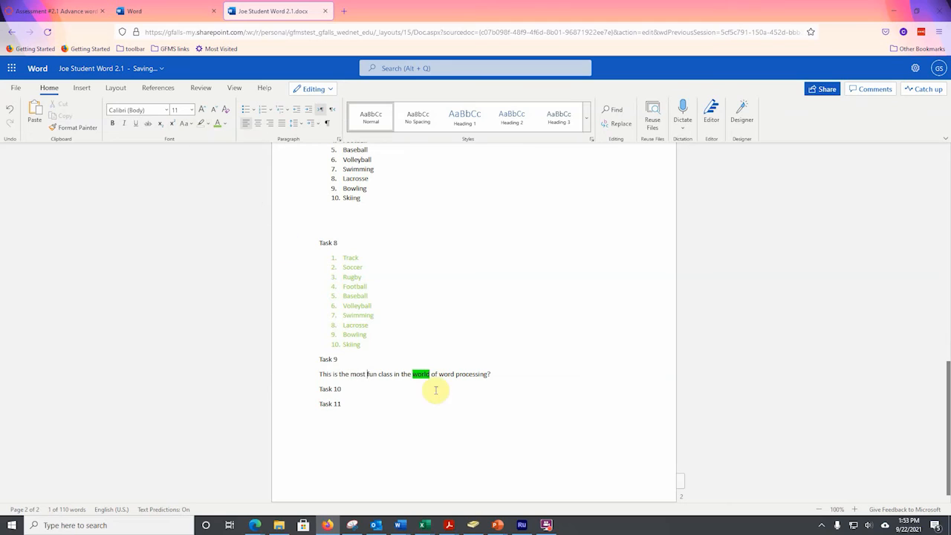
Step: Add the sentence "Unicorns are not real, but I still believe that they puke rainbows." on a new line below Task 10
left_click(344, 389)
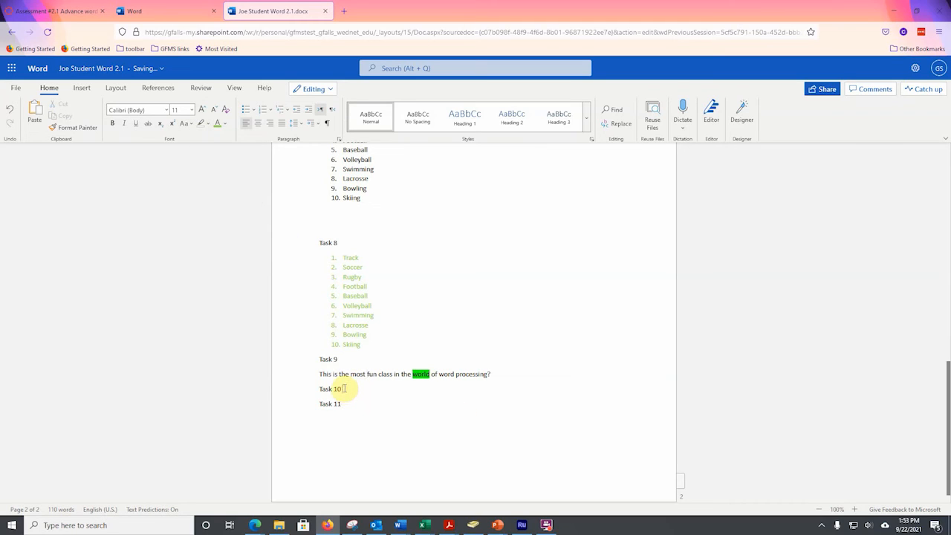
key("Return")
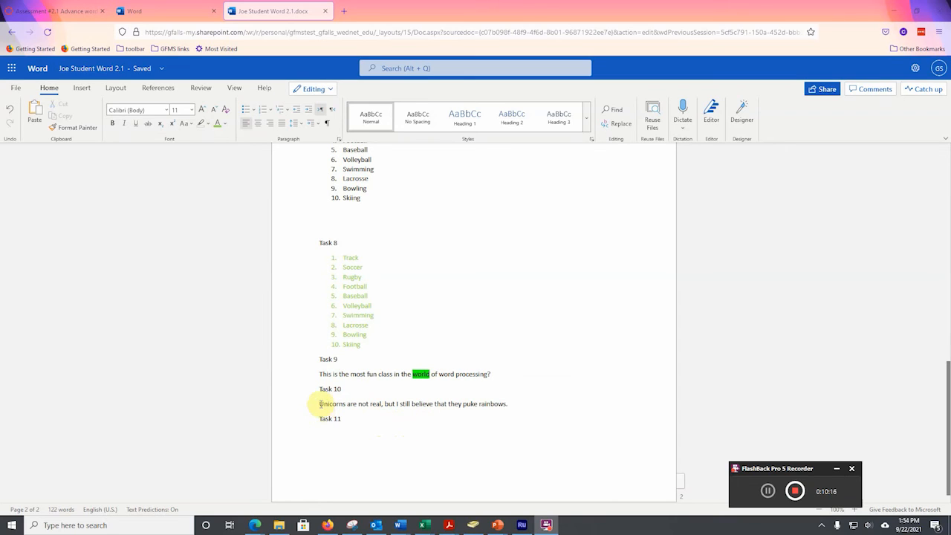
Step: Underline "Unicorns" and make "puke rainbows." bold in the Task 10 sentence
left_click_drag(320, 404, 346, 409)
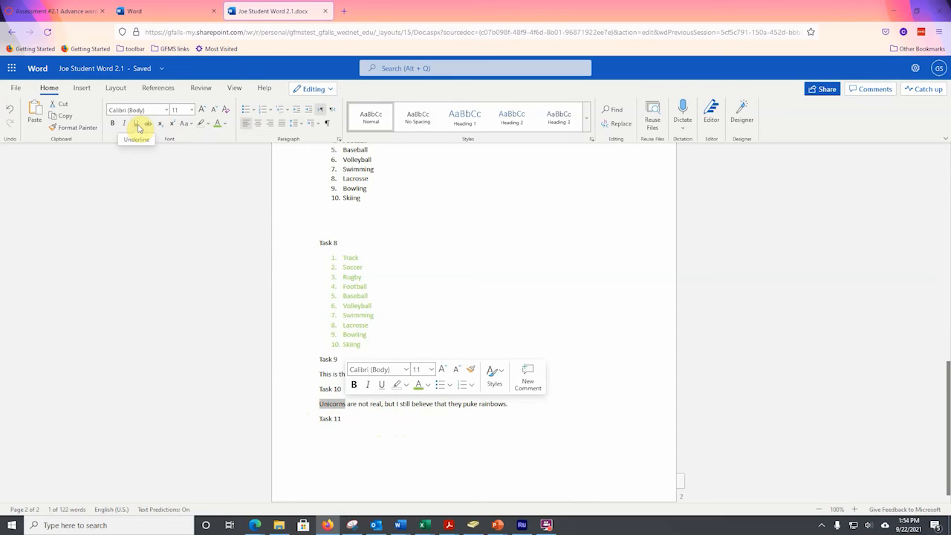
left_click(138, 127)
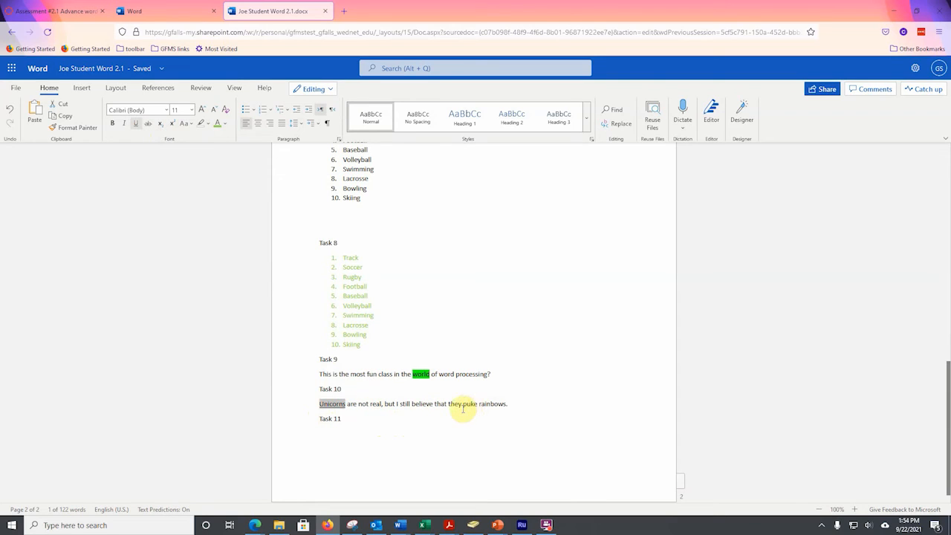
left_click_drag(463, 404, 506, 409)
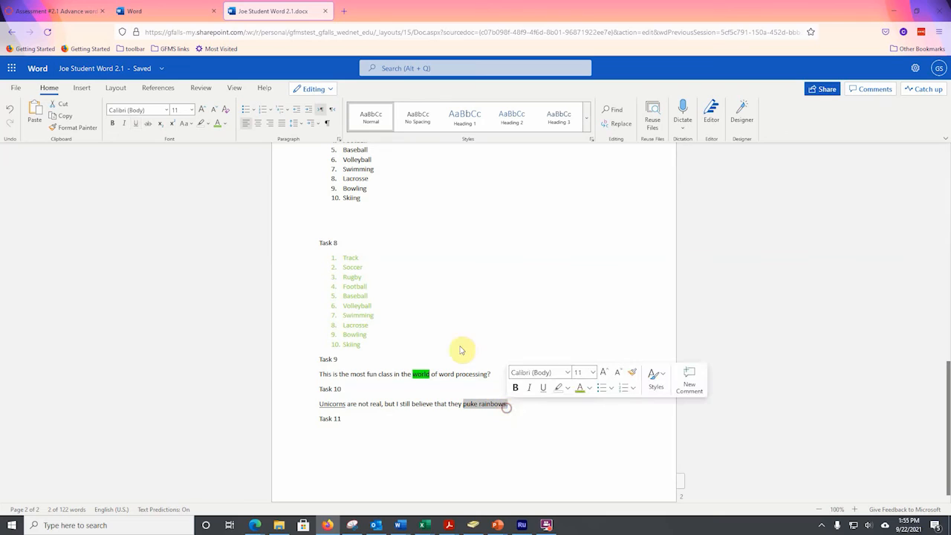
left_click(112, 124)
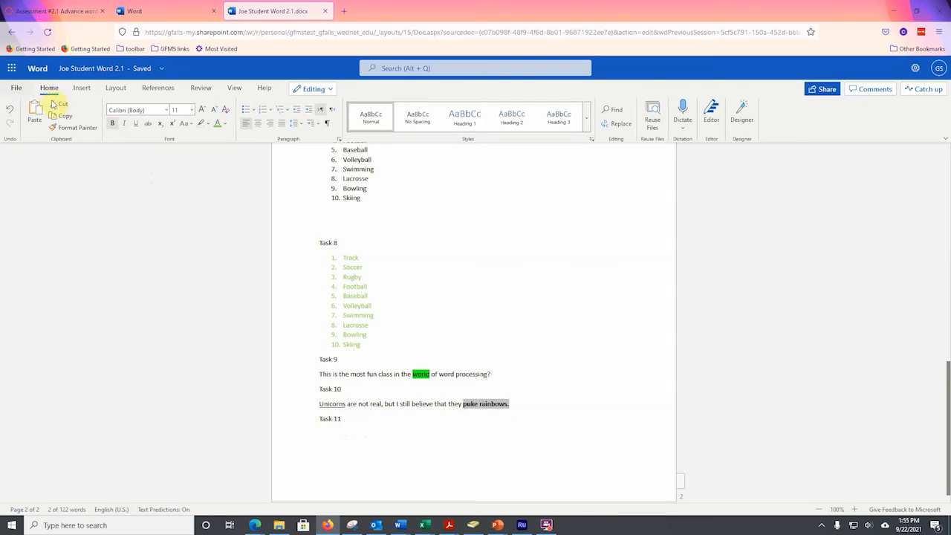
Step: Switch to Canvas and open the assignment "Assessment 2.1 Advanced Word 365 part 1" in the TECHNOLOGY 7 course
left_click(58, 13)
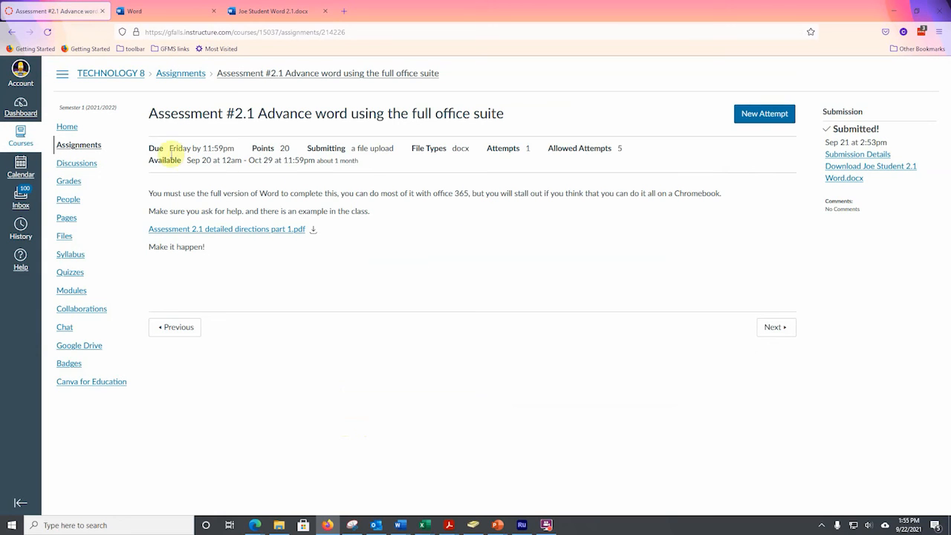
left_click(19, 111)
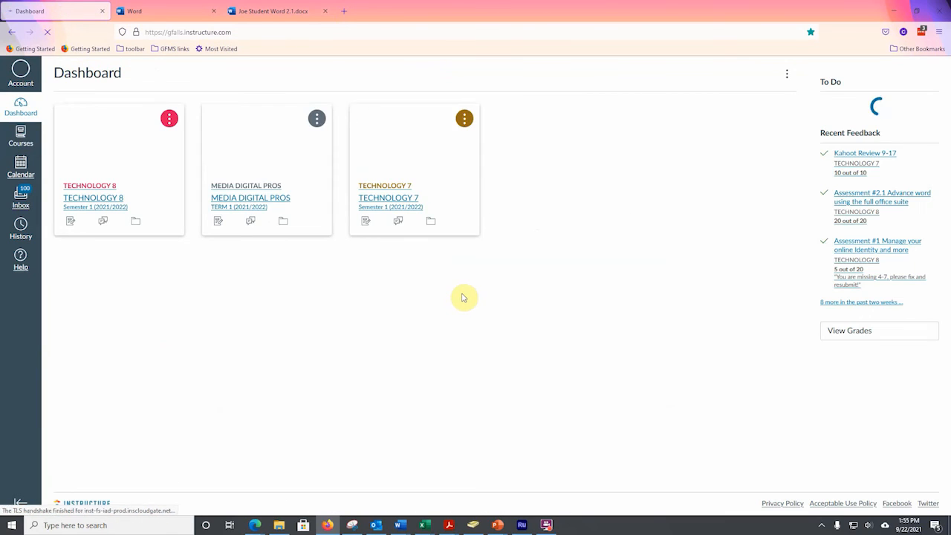
left_click(412, 163)
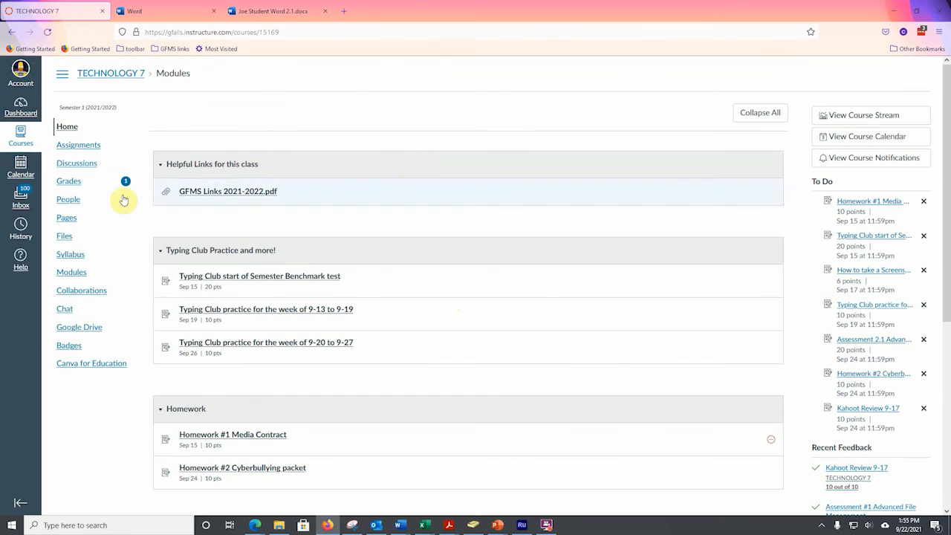
left_click(78, 148)
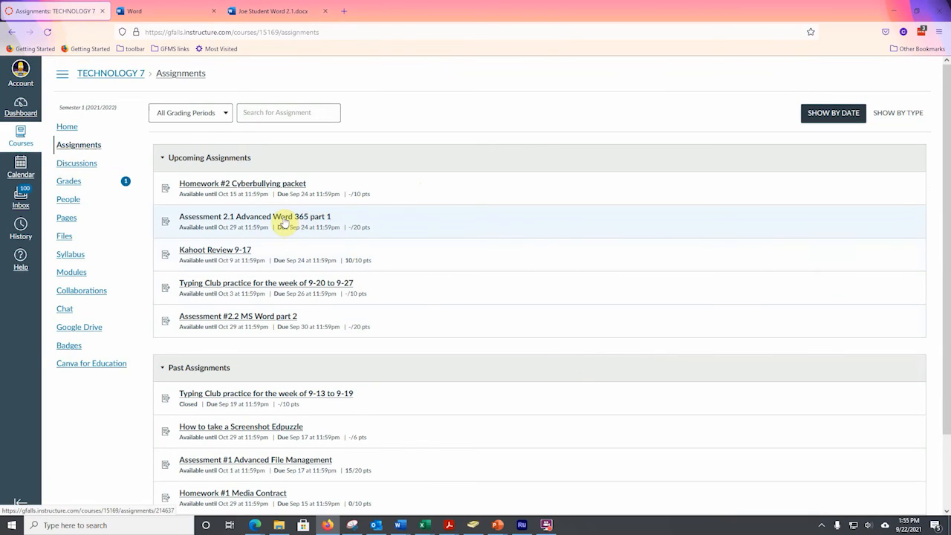
left_click(284, 220)
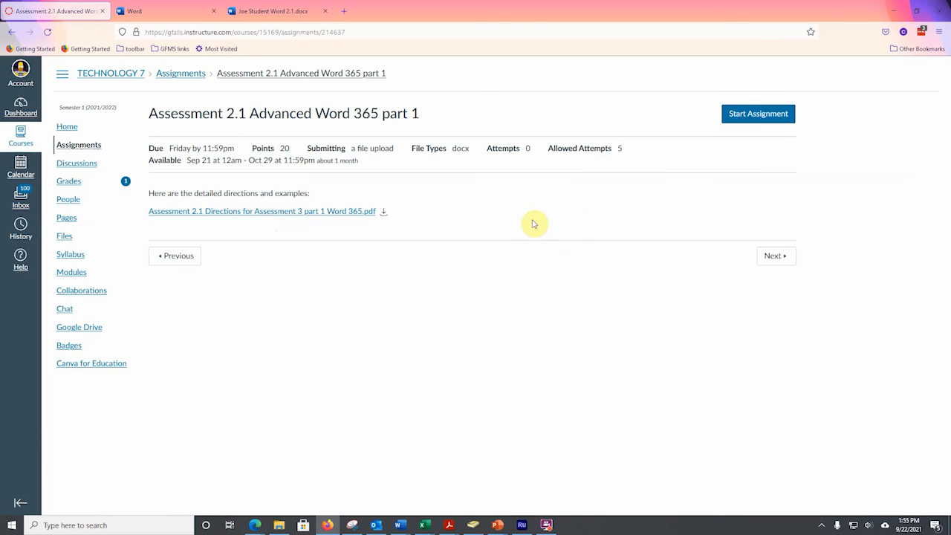
Step: Start the assignment submission with Office 365 as the source and open the OneDrive folder "Period 6 Tech Tools I"
left_click(758, 115)
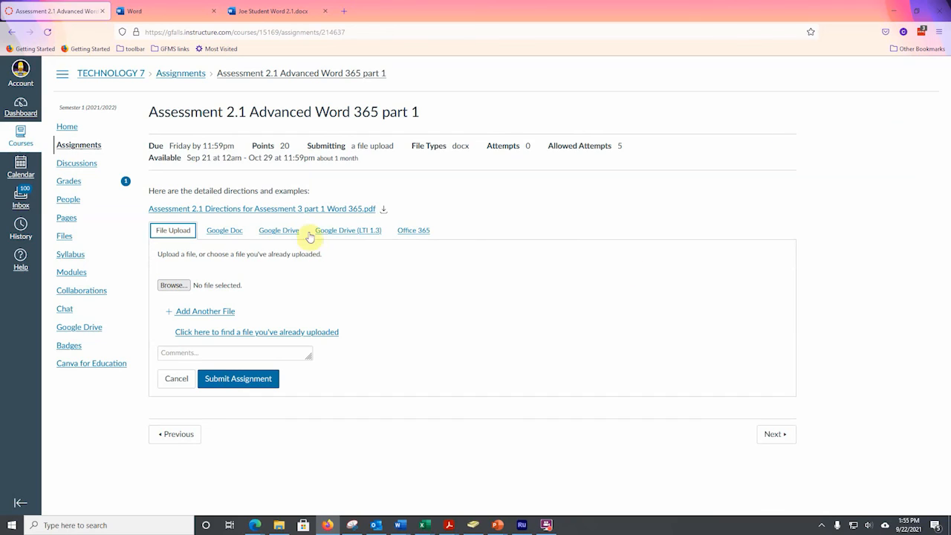
left_click(413, 231)
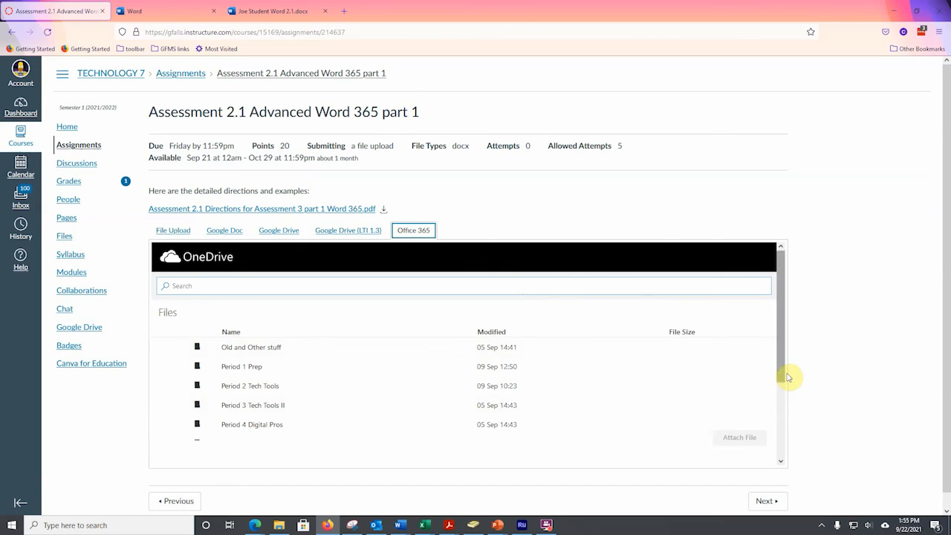
left_click_drag(783, 378, 777, 416)
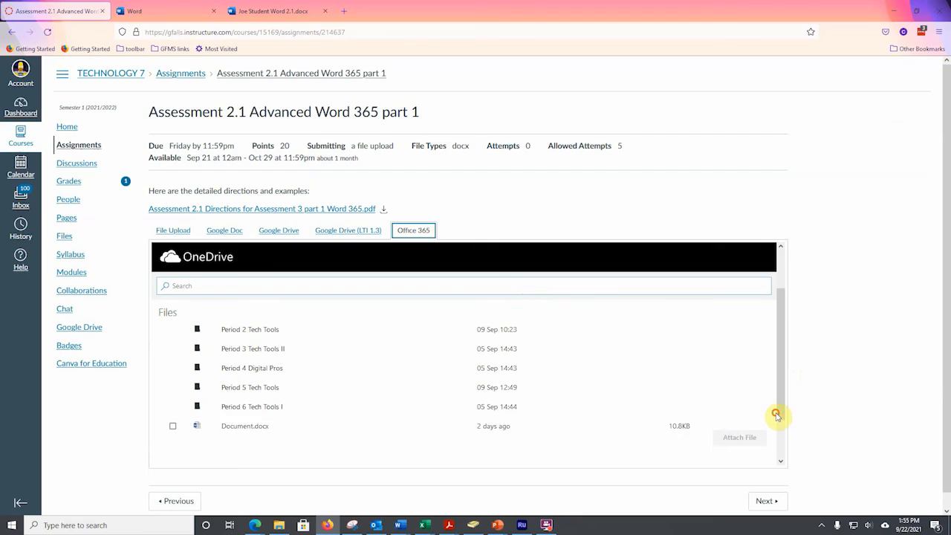
left_click(253, 408)
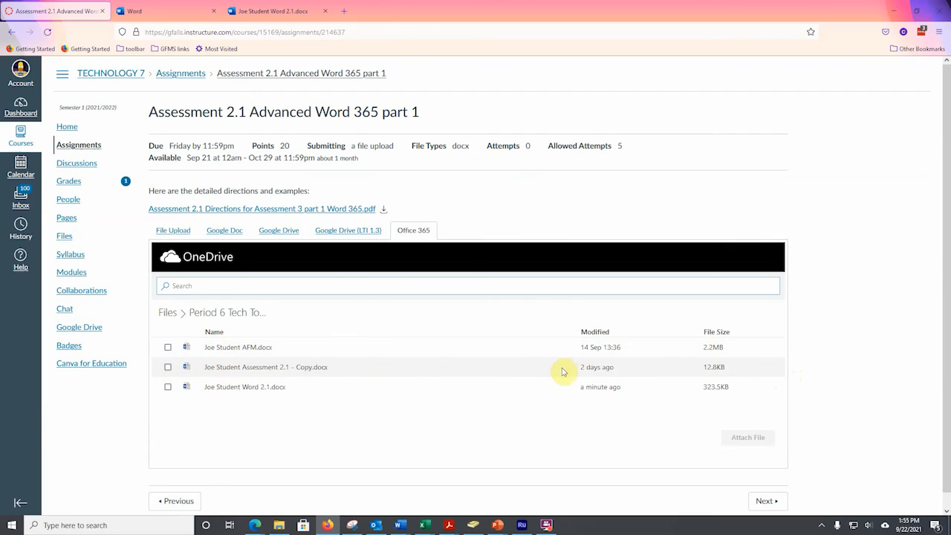
Step: Attach the student's "Word 2.1.docx" document from the folder and submit the assignment without comments
left_click(169, 387)
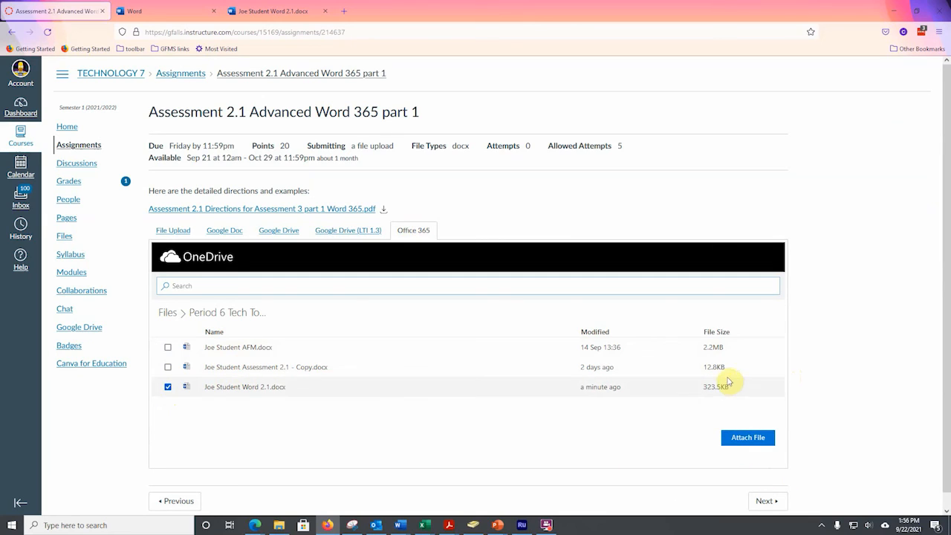
left_click(748, 440)
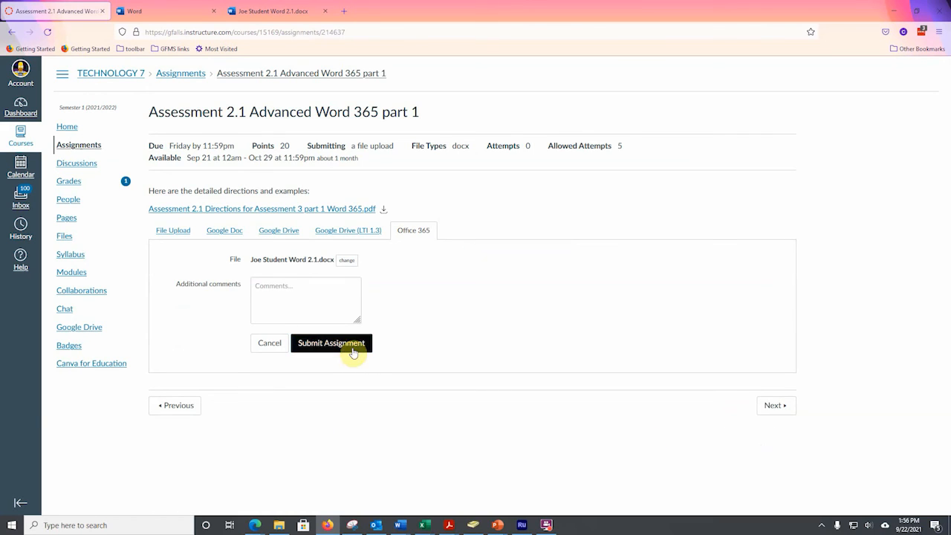
left_click(353, 347)
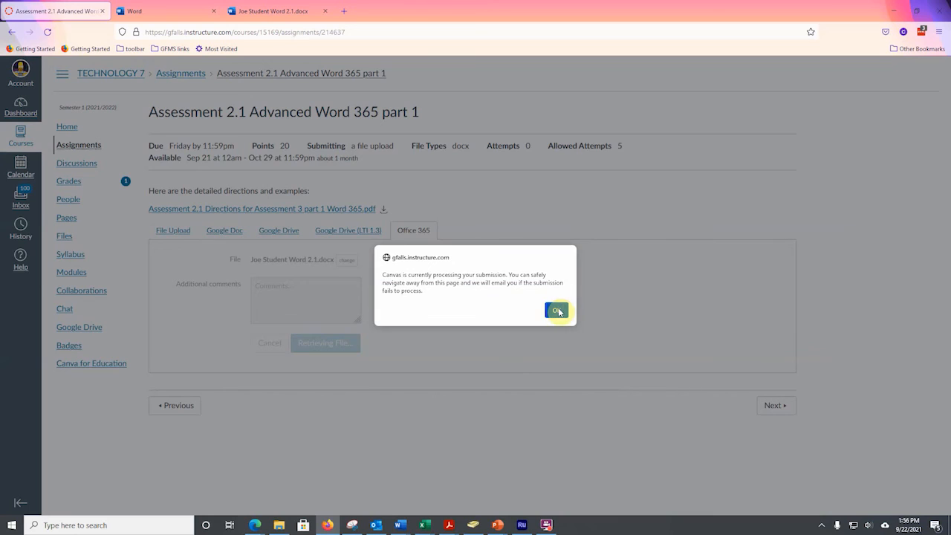
left_click(557, 310)
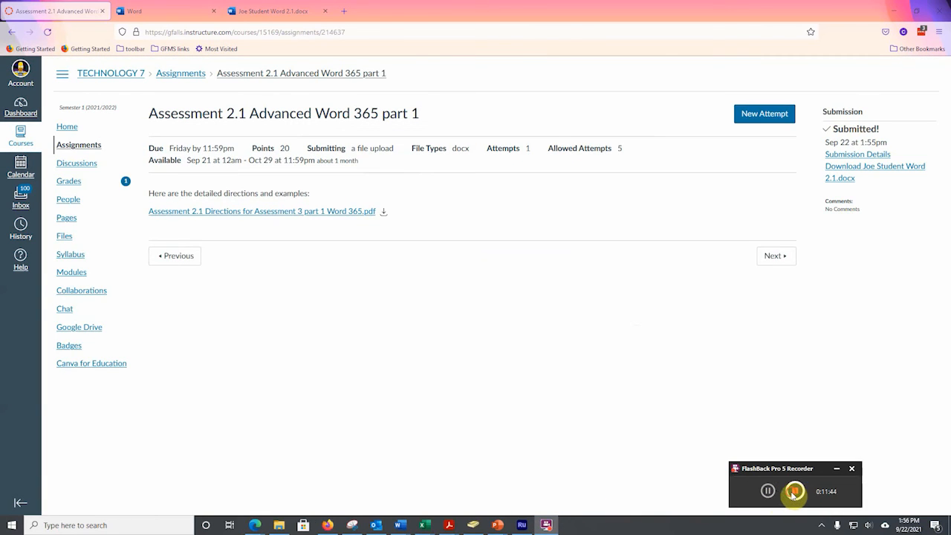
left_click(794, 491)
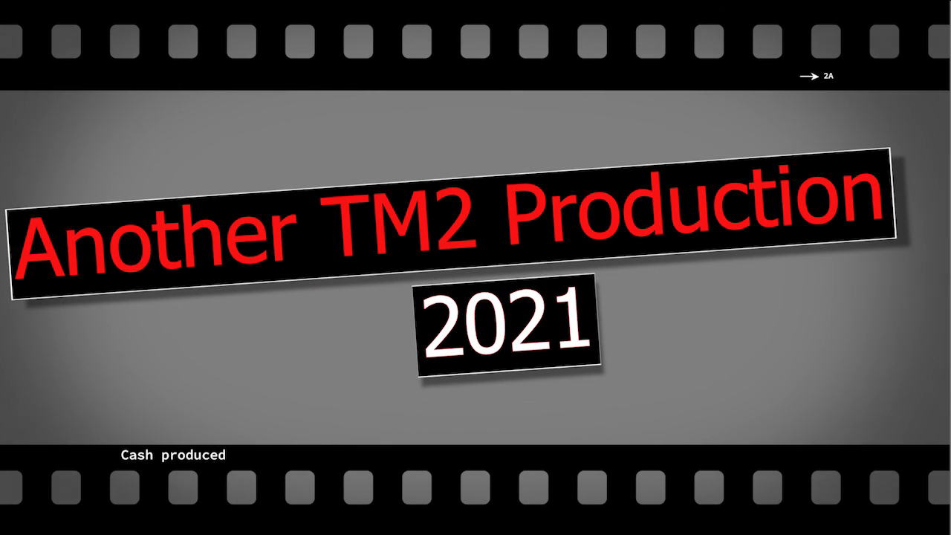